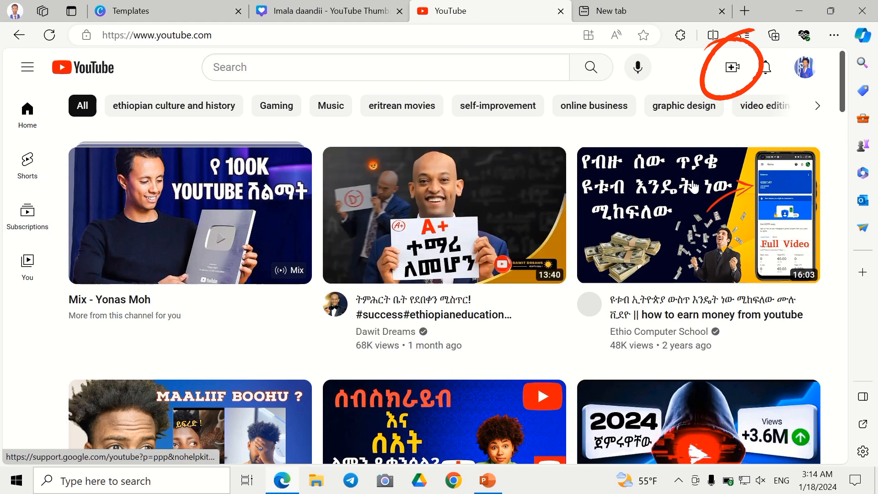
Start a new video upload to the channel and open the file chooser for it.
click(731, 68)
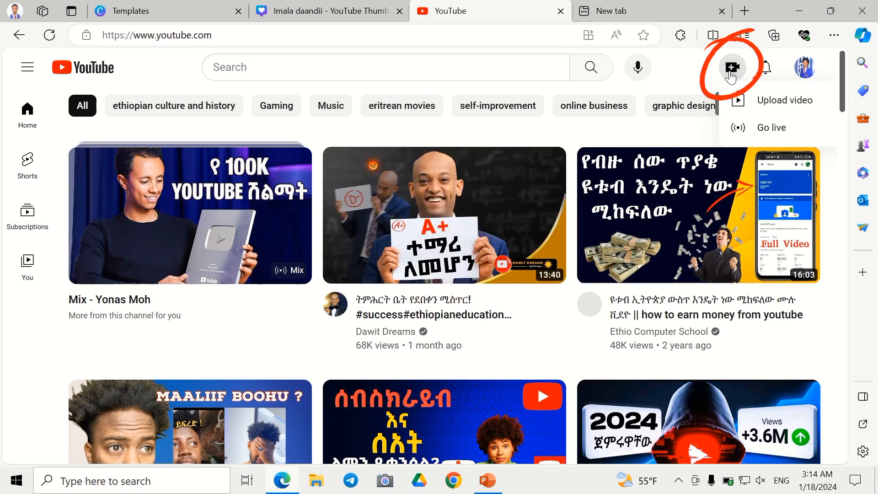
click(771, 105)
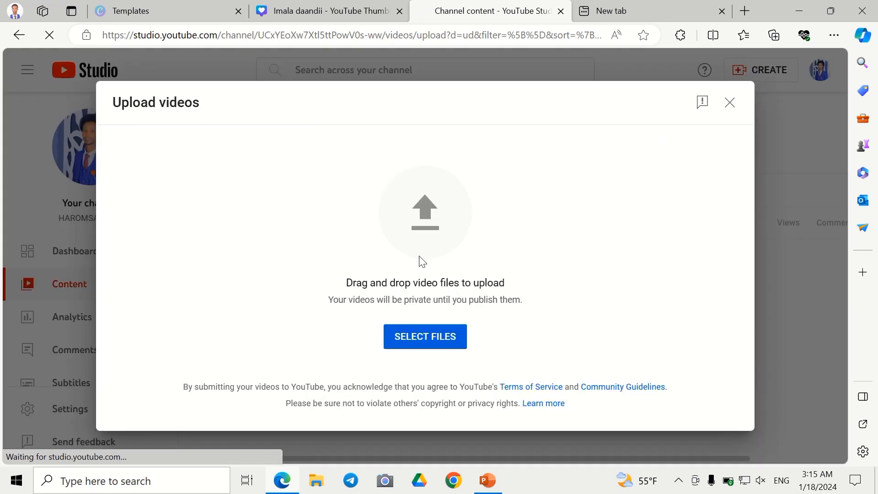
click(431, 337)
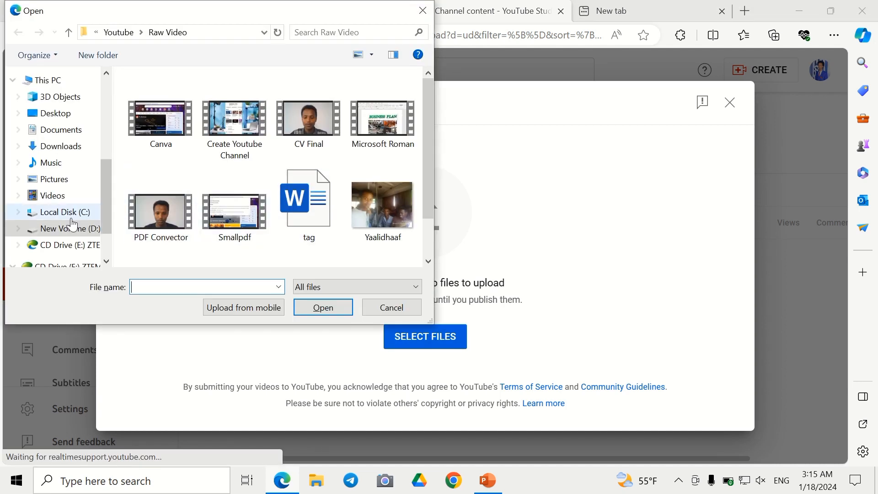
Upload the video CV Final from the Youtube > Raw Video folder on New Volume (D:).
click(60, 212)
click(64, 228)
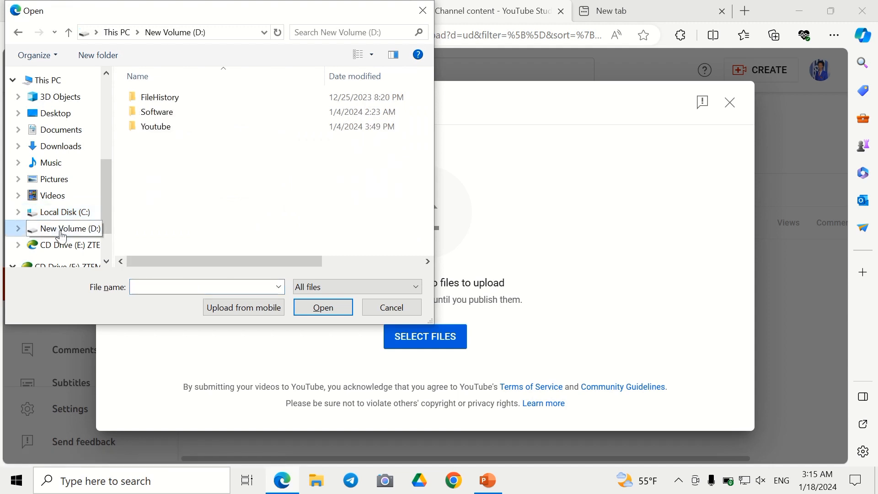
double_click(163, 127)
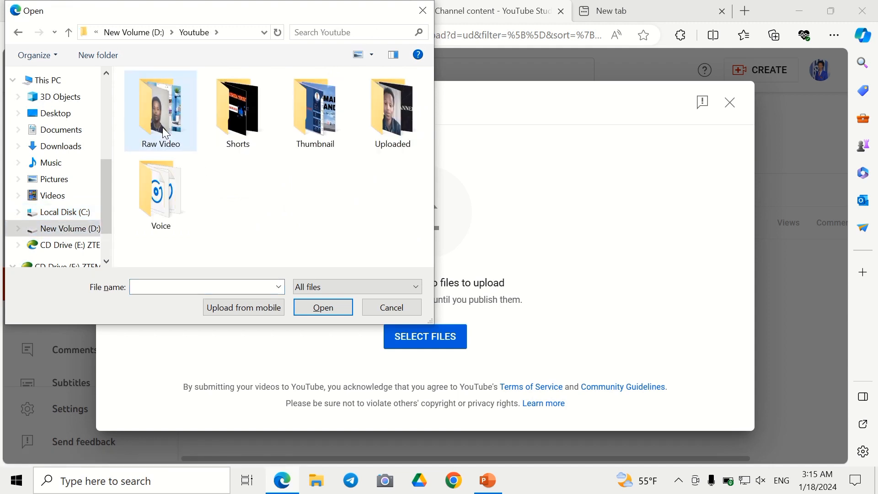
double_click(169, 128)
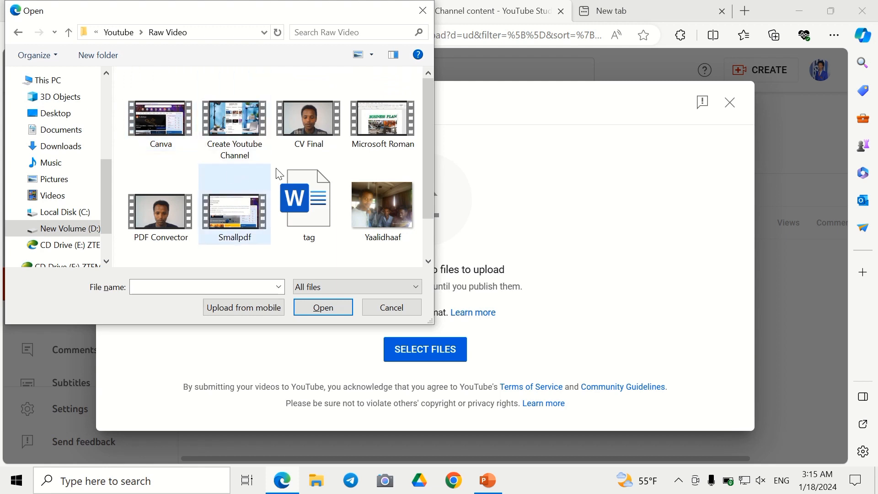
click(313, 132)
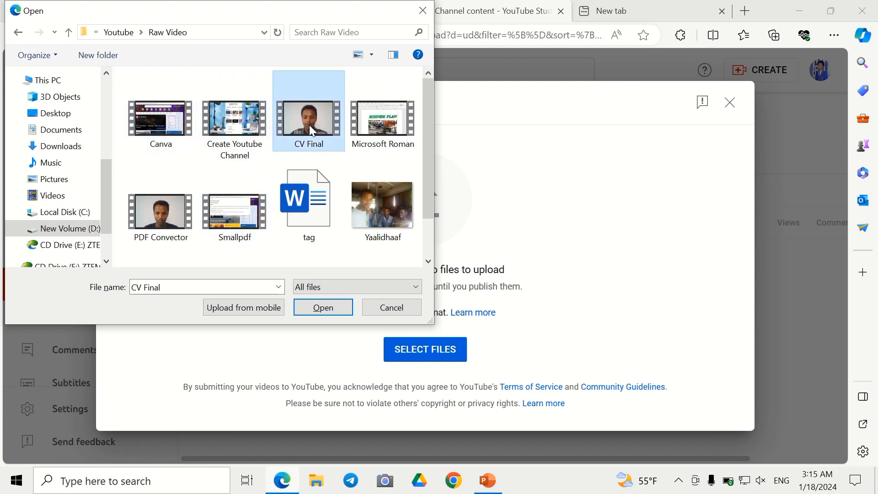
click(324, 308)
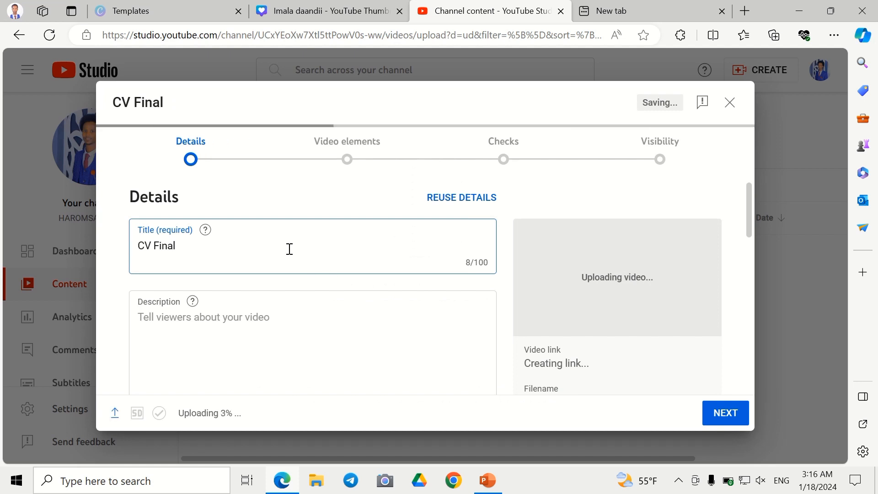
Replace the video's title with "Haala Kamiin CV Hojjechuu dandeenya?".
key(BackSpace)
key(BackSpace)
key(BackSpace)
key(BackSpace)
key(BackSpace)
key(BackSpace)
key(BackSpace)
key(BackSpace)
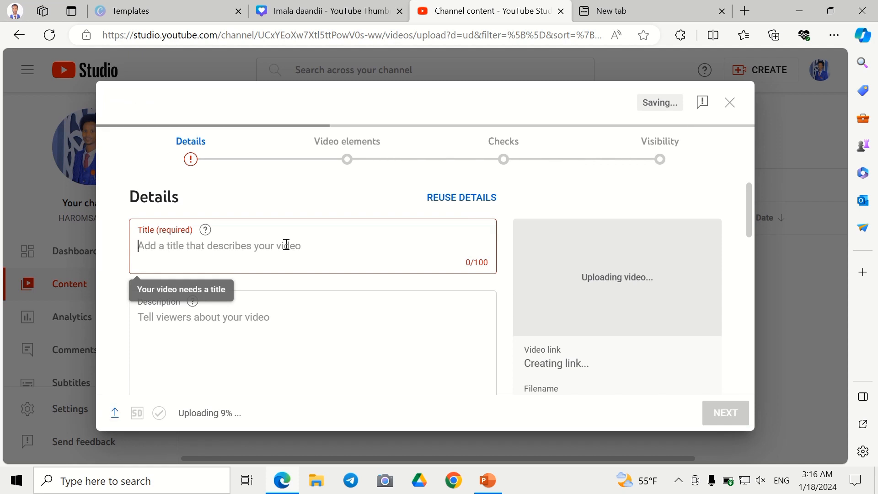
text(Haala)
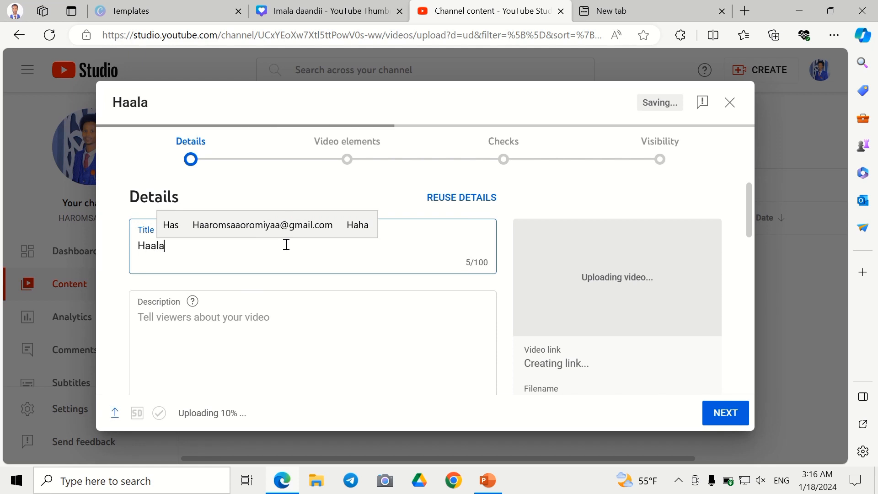
text( Kamiin)
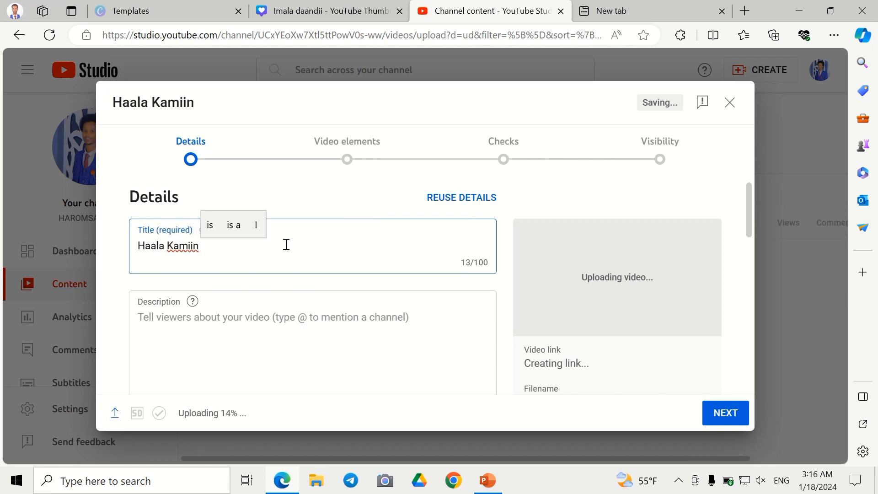
text( CV )
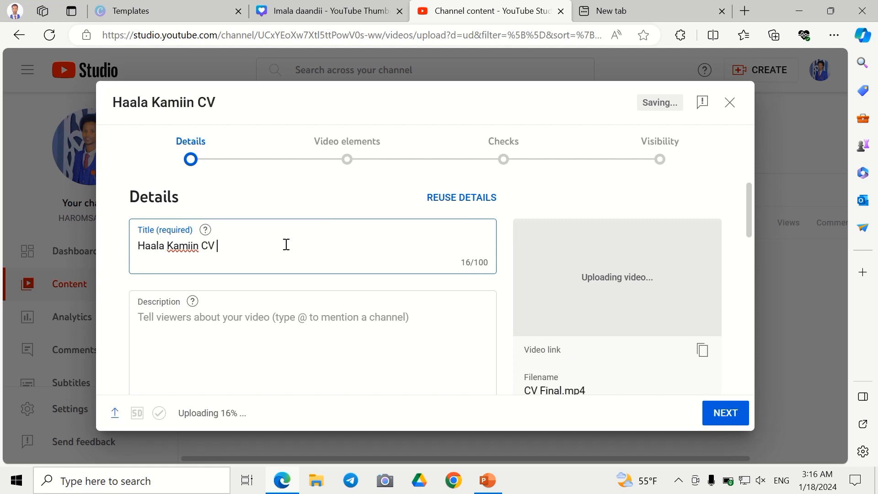
text(Hojje)
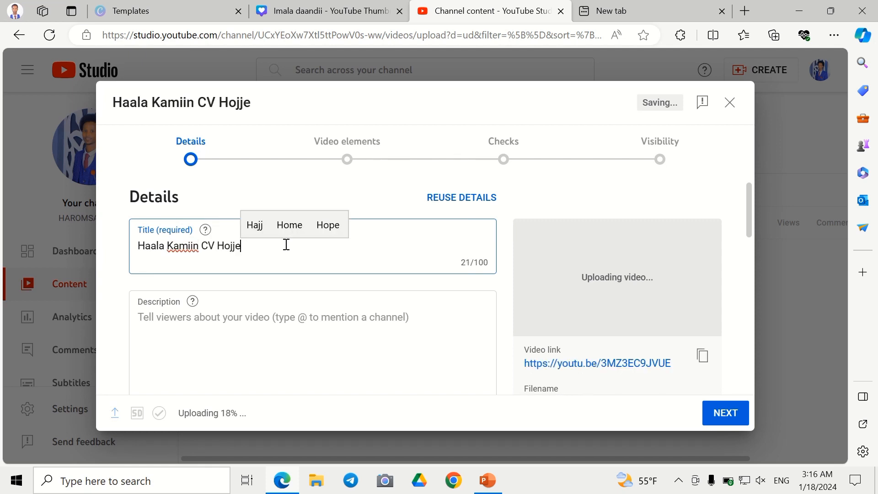
text(chuu dandeenya?)
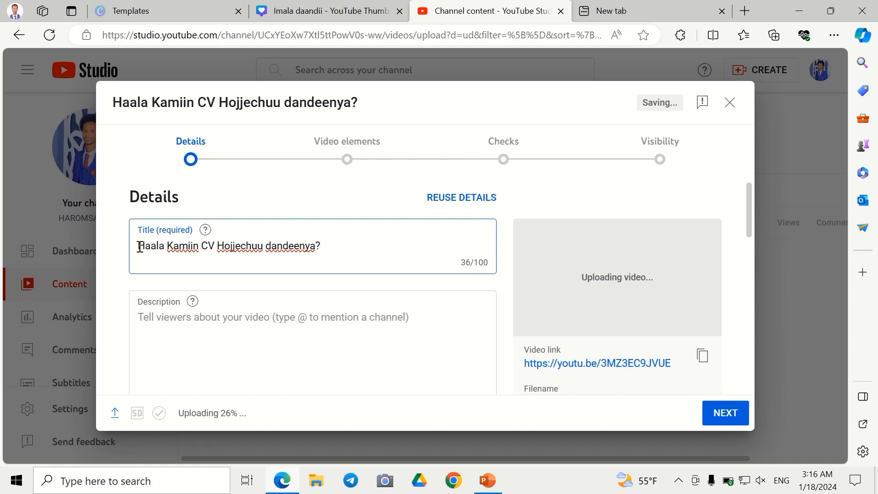
Insert "How can we make CV " at the beginning of the video's title.
text(How can )
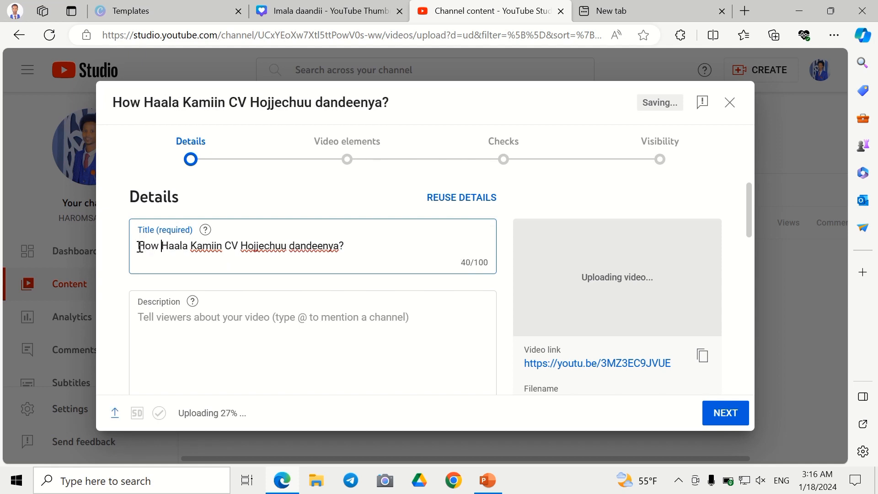
text(we m)
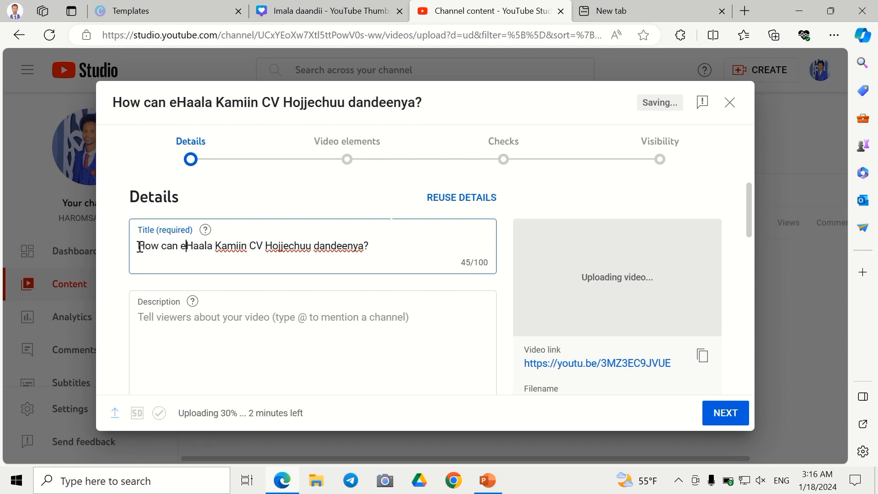
text(ake )
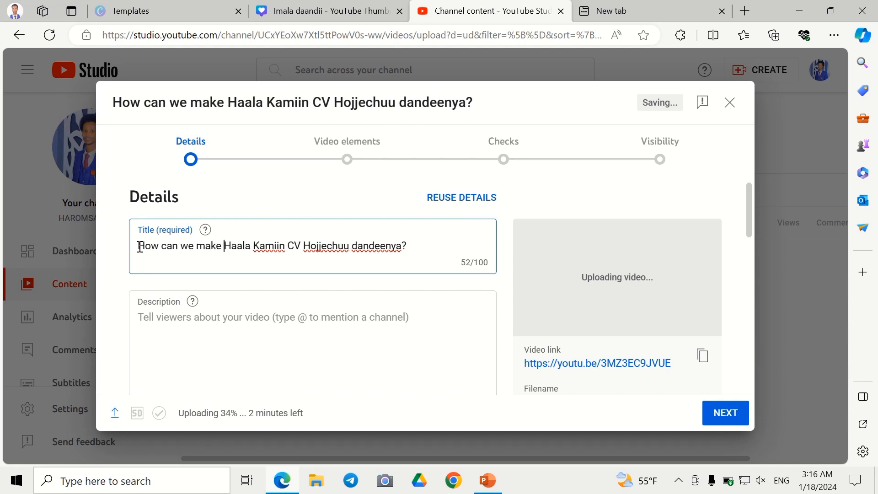
text(CV)
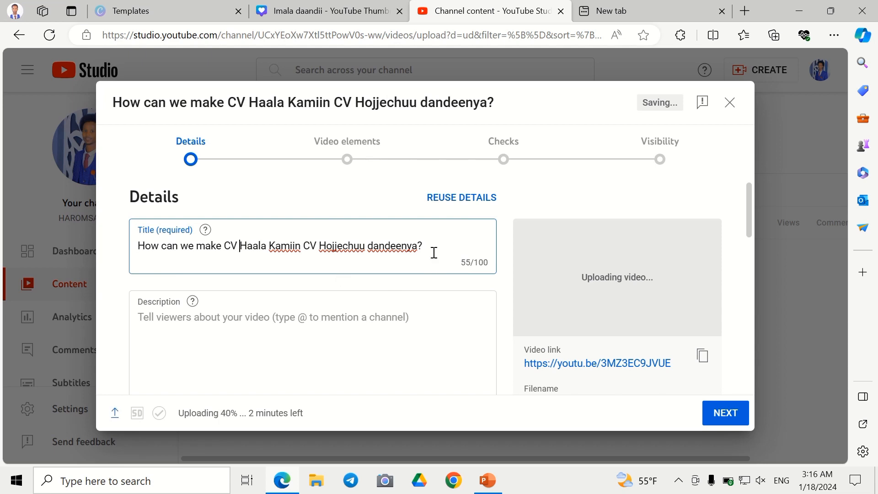
Enter the video description "Video kana keessatti akkaataa salphaa ta'een CV hojjechuu akka dandeenyu ilaalla!".
click(234, 324)
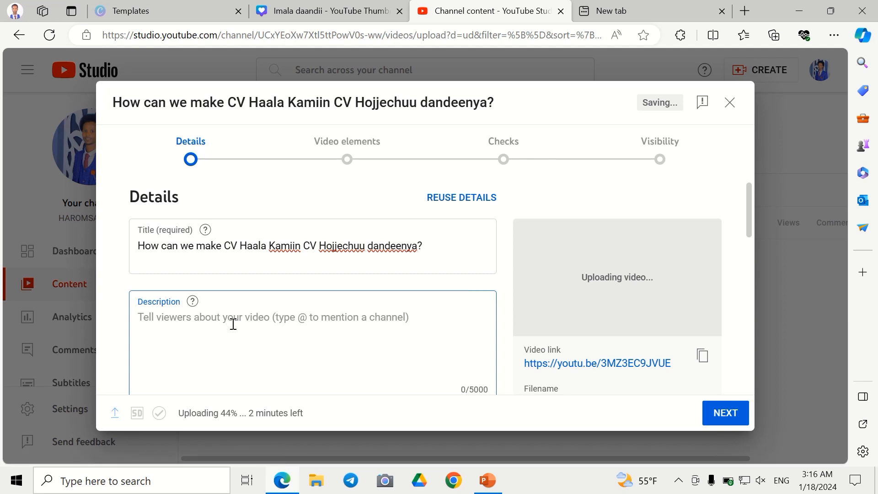
text(Video )
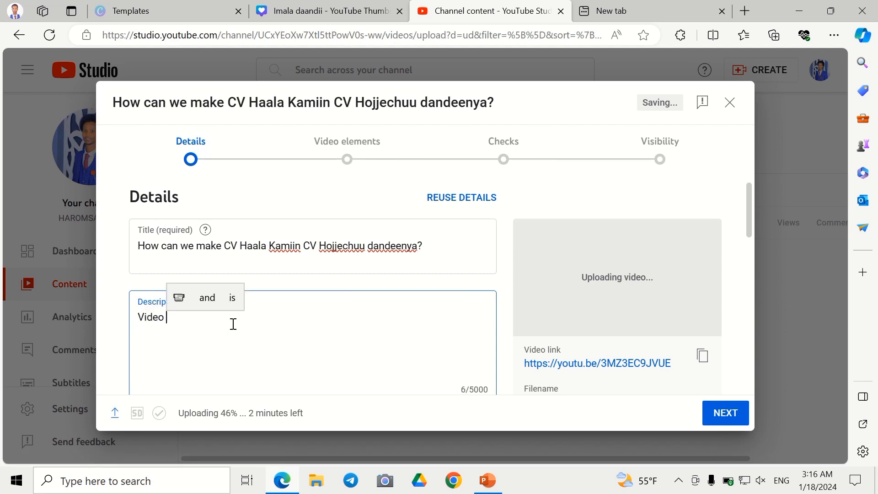
text(a)
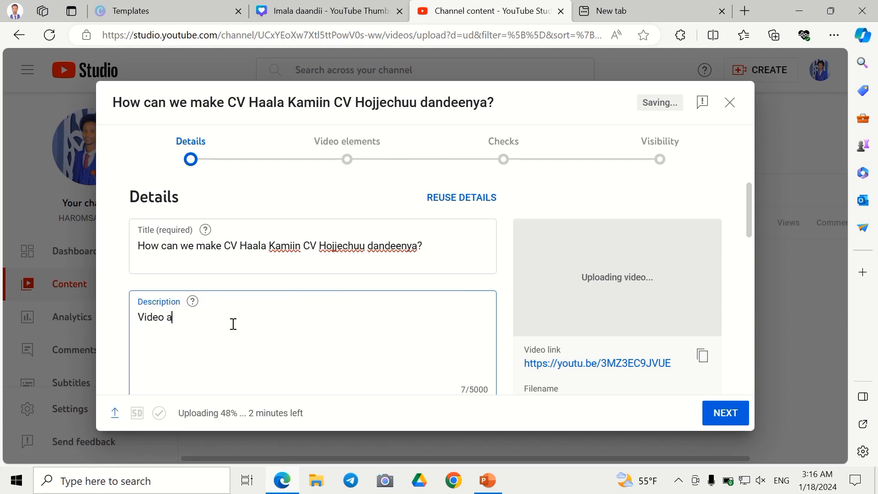
text(nkana k)
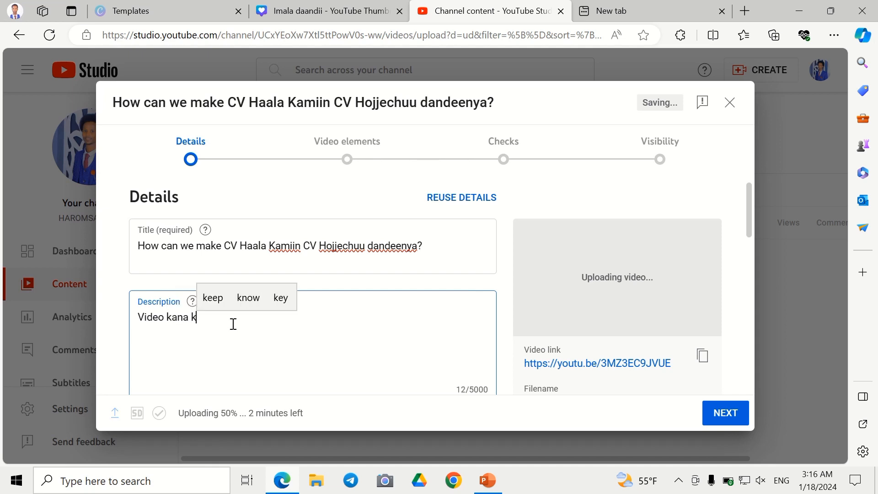
text(eessatti a)
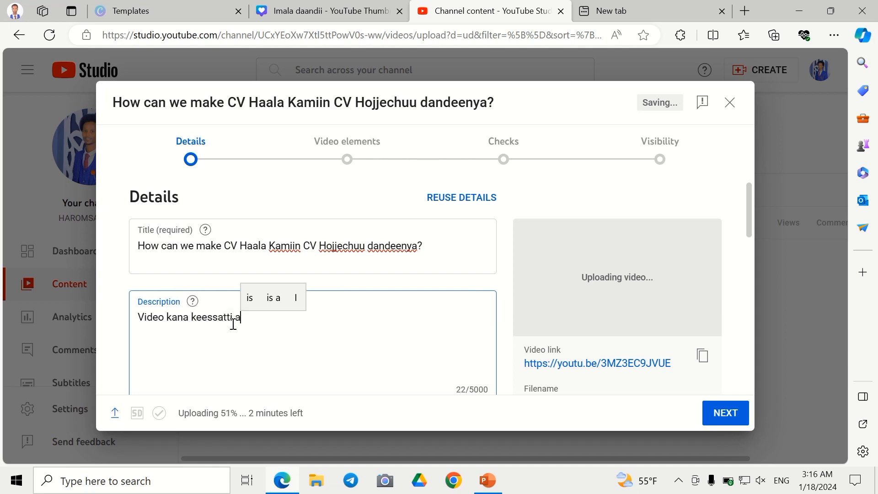
text(kkaataa )
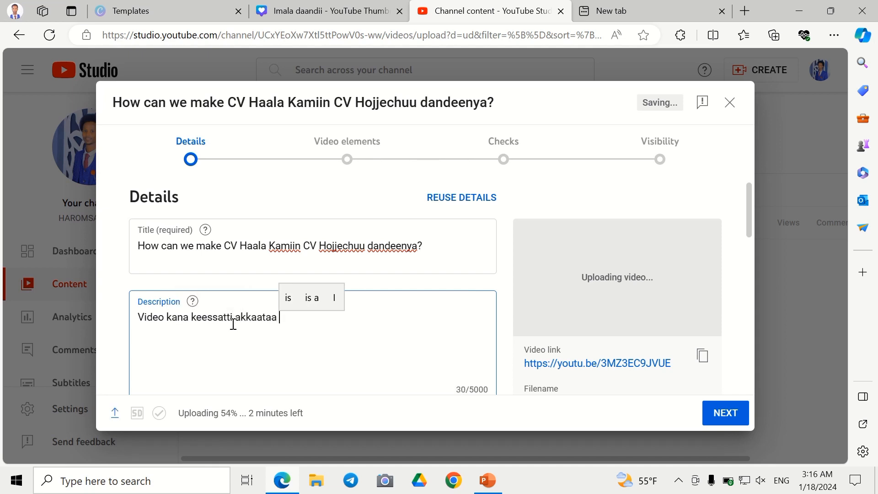
text(salphaa)
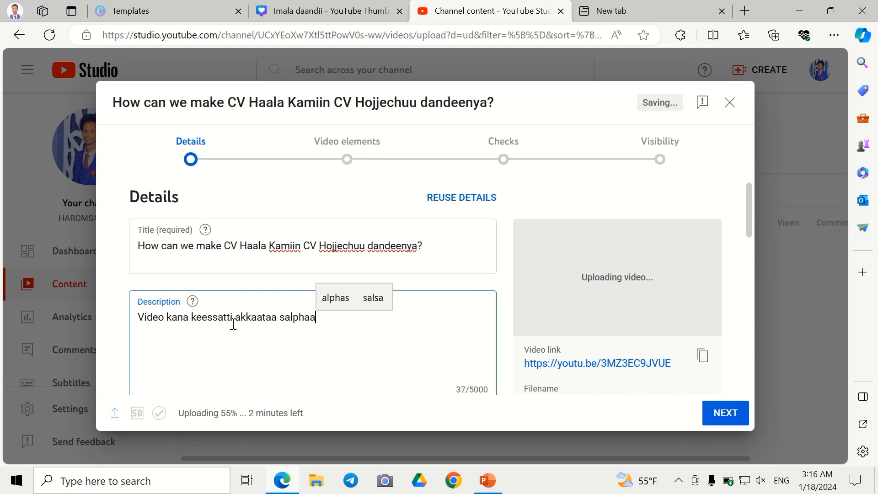
text( ta'eeb)
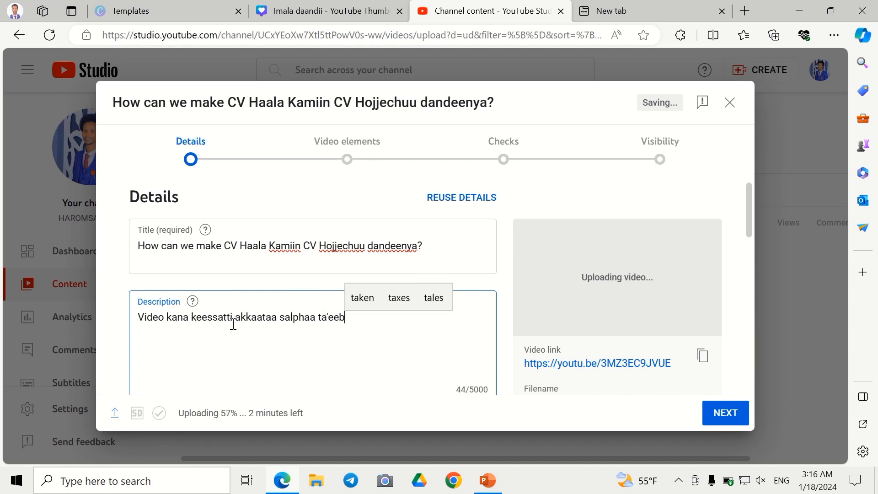
key(BackSpace)
text(n)
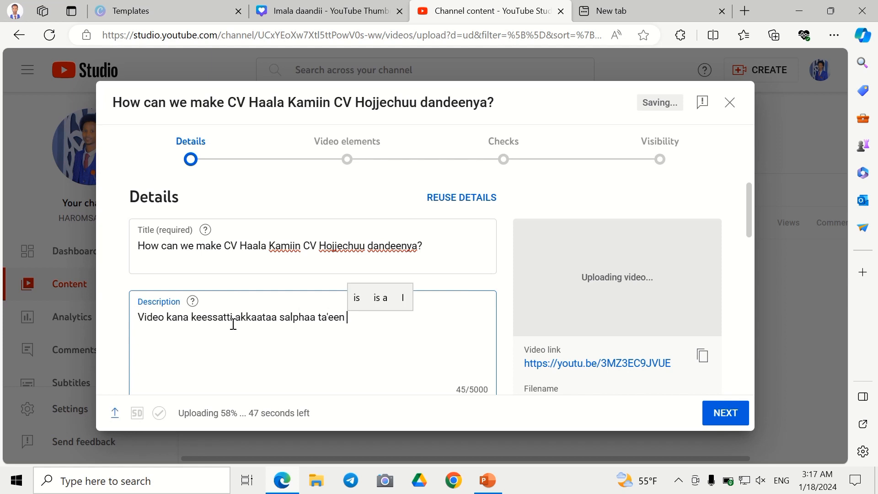
text( Cv)
key(BackSpace)
text(V )
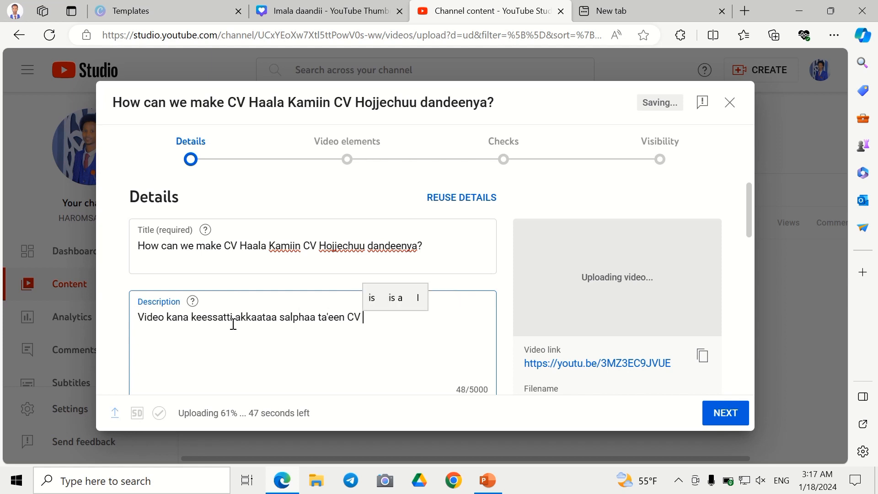
text(hojjechu )
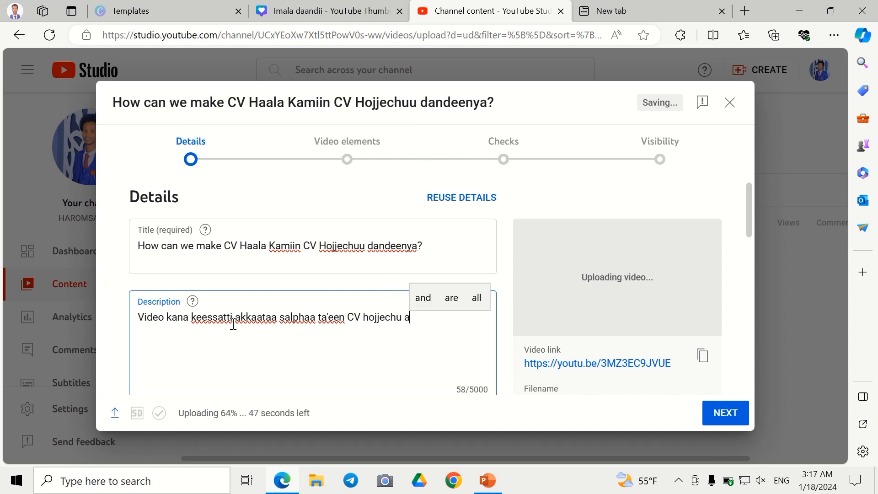
text( ak)
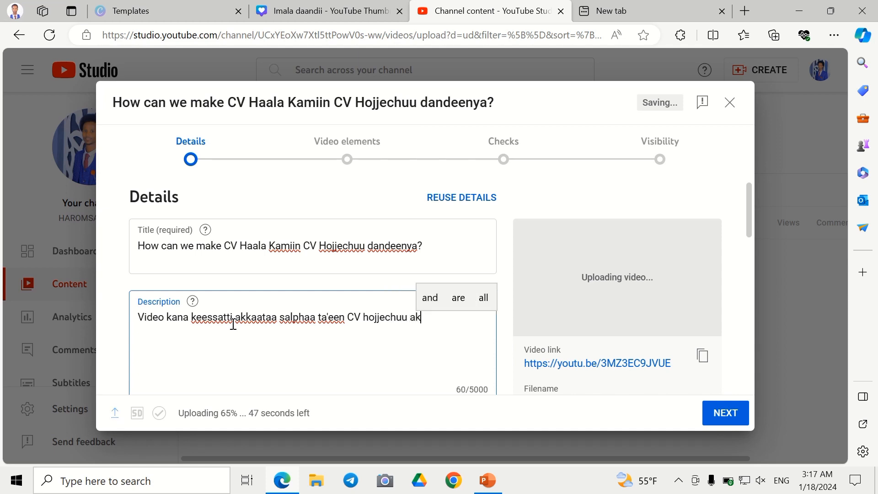
text(ka dandeenyu )
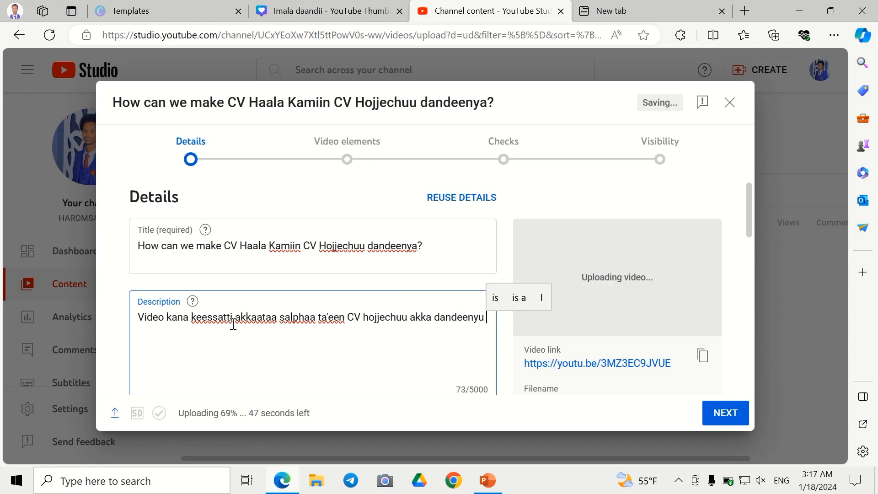
text(ilaalla)
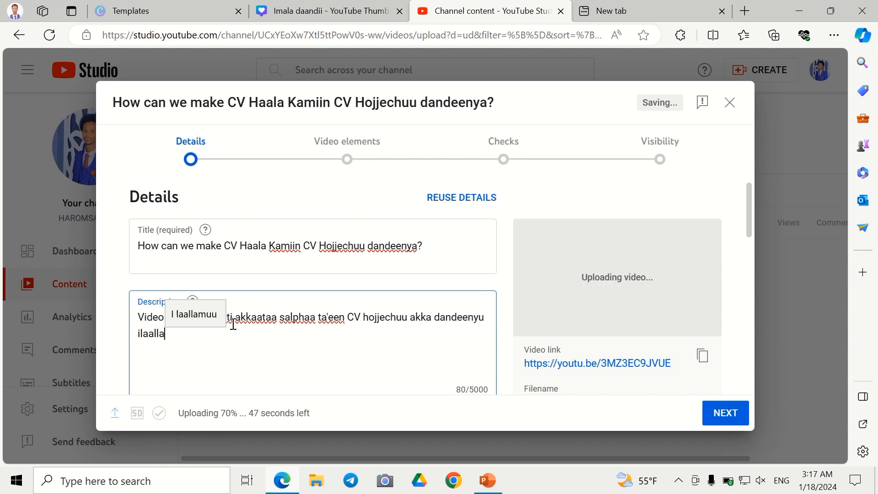
text(!)
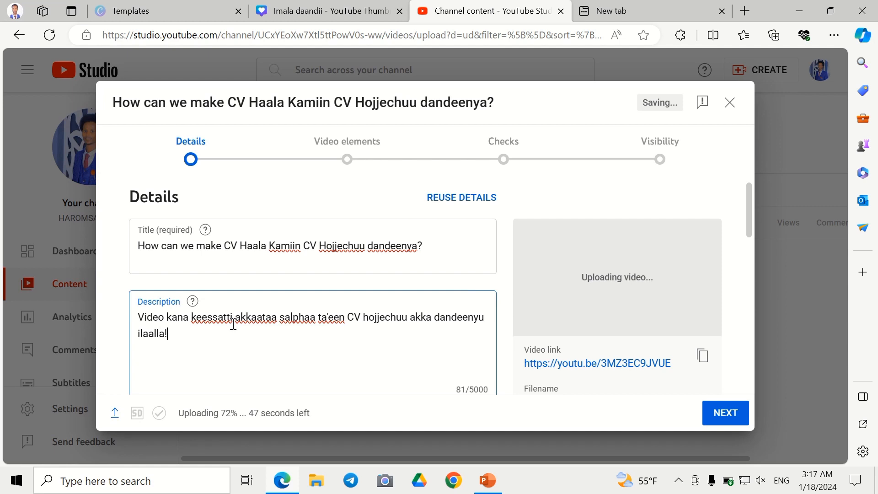
scroll(233, 324, down, 3)
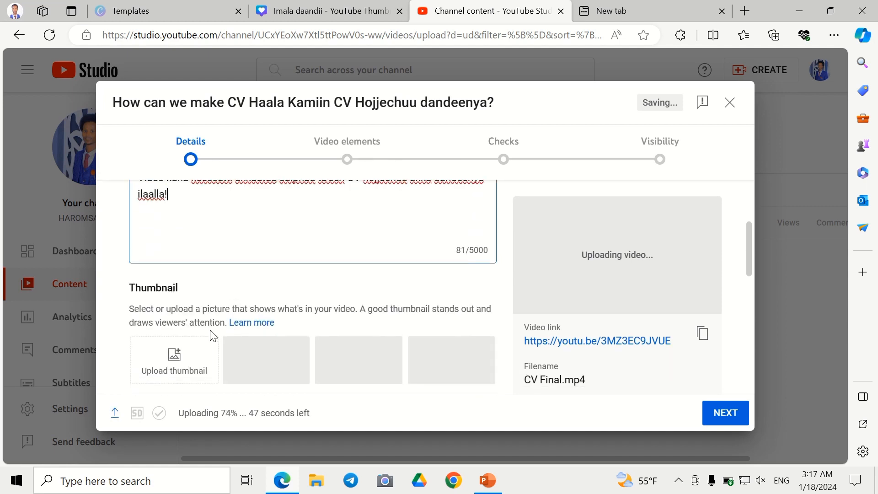
scroll(222, 298, down, 2)
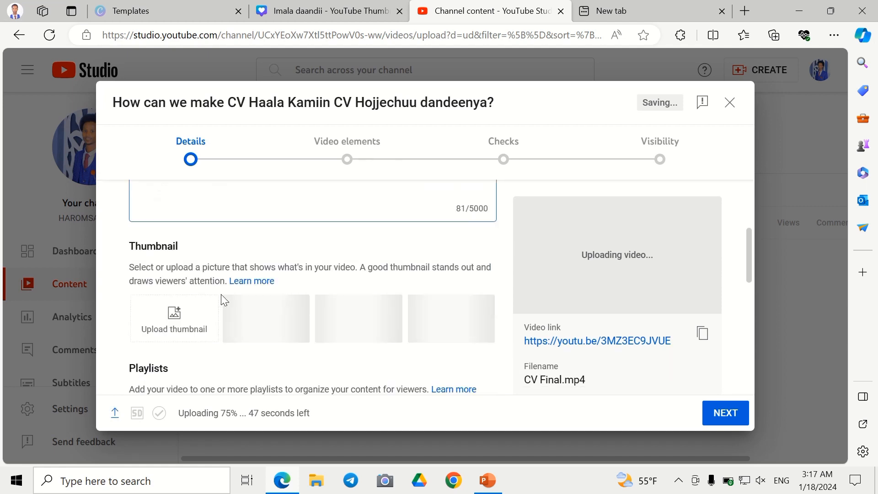
Upload the image For CV from the Youtube > Thumbnail folder as the video's thumbnail.
click(172, 297)
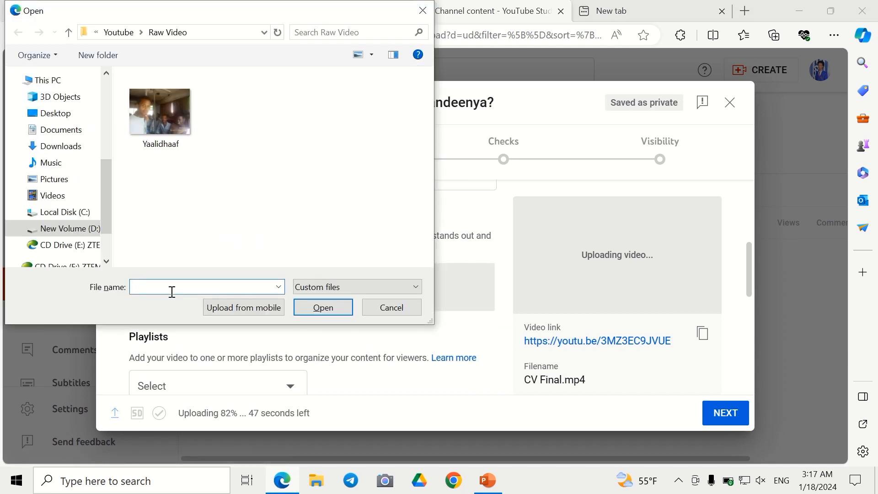
click(69, 32)
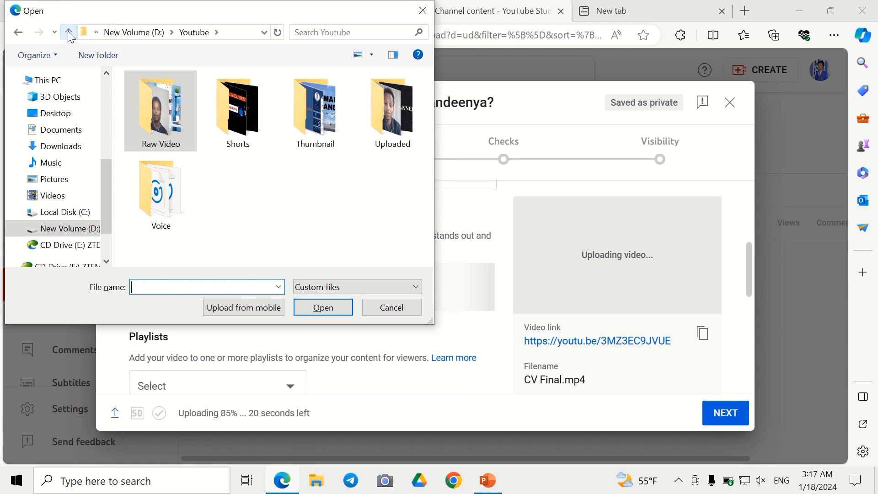
double_click(323, 128)
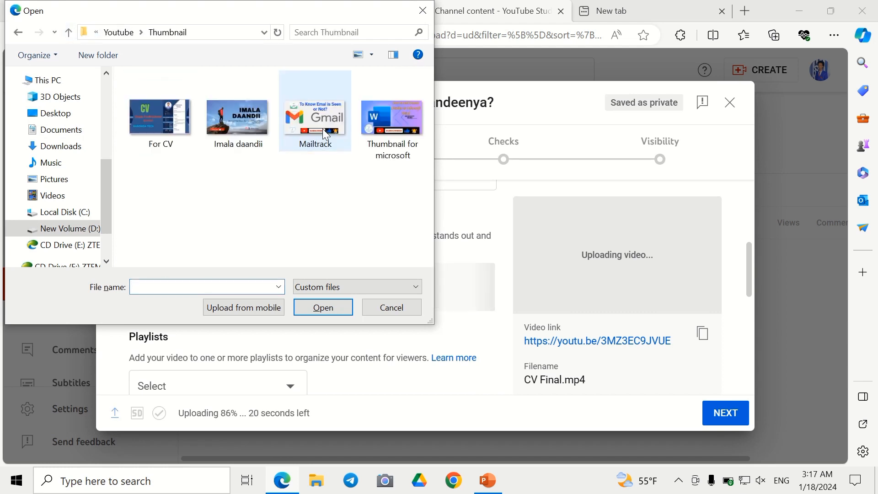
click(154, 151)
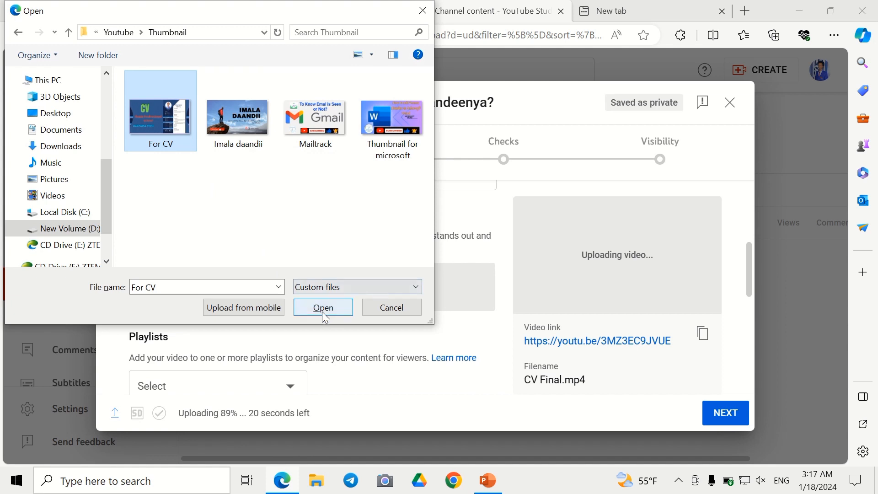
click(323, 308)
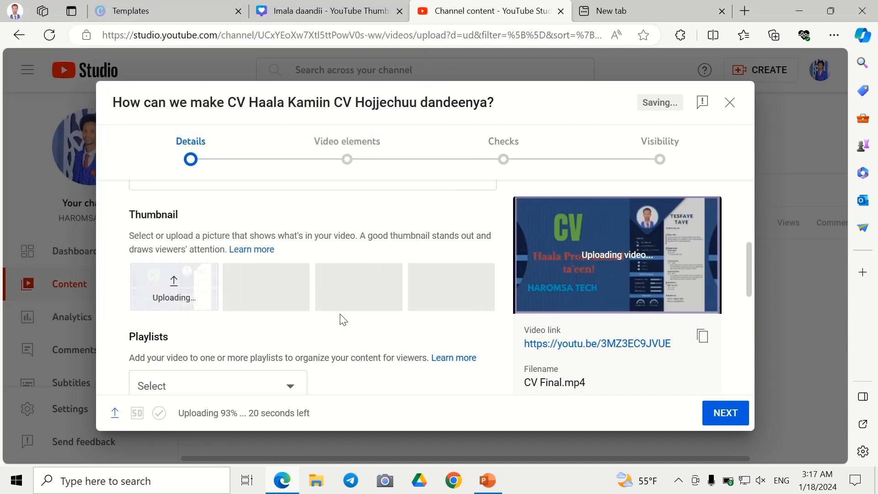
Add the video to the Canva Tutorial playlist.
scroll(320, 290, down, 1)
scroll(320, 292, down, 2)
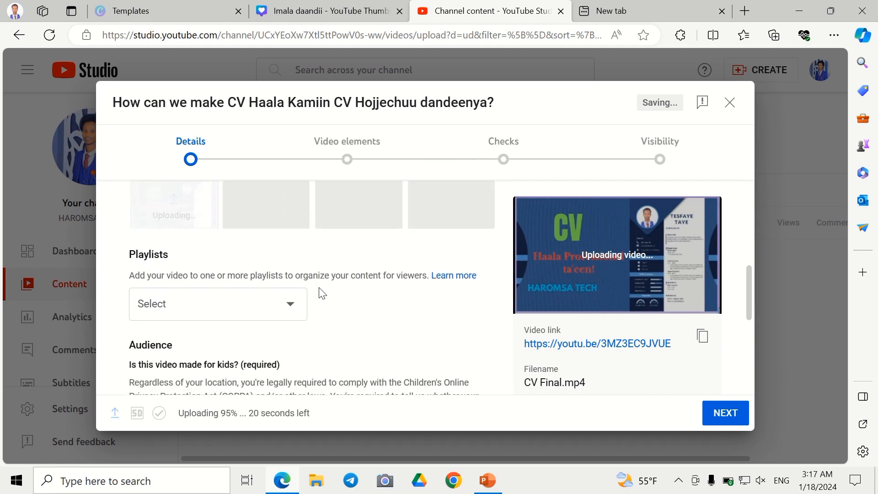
click(290, 308)
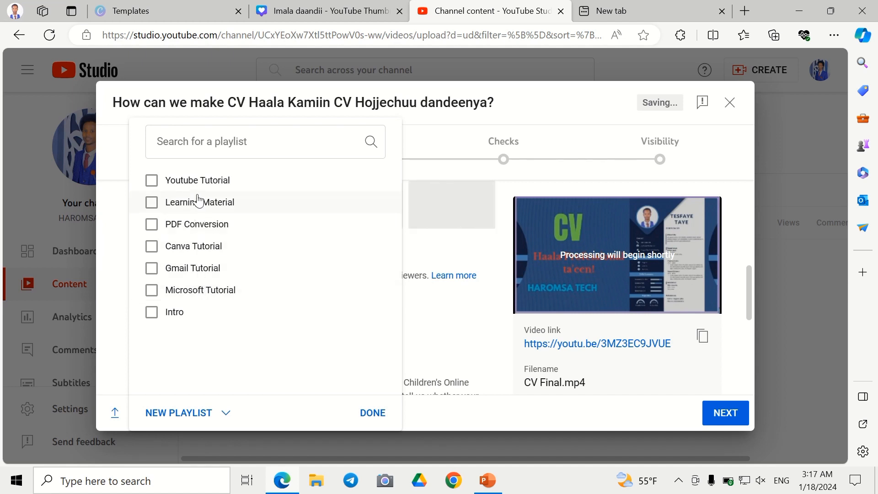
click(200, 252)
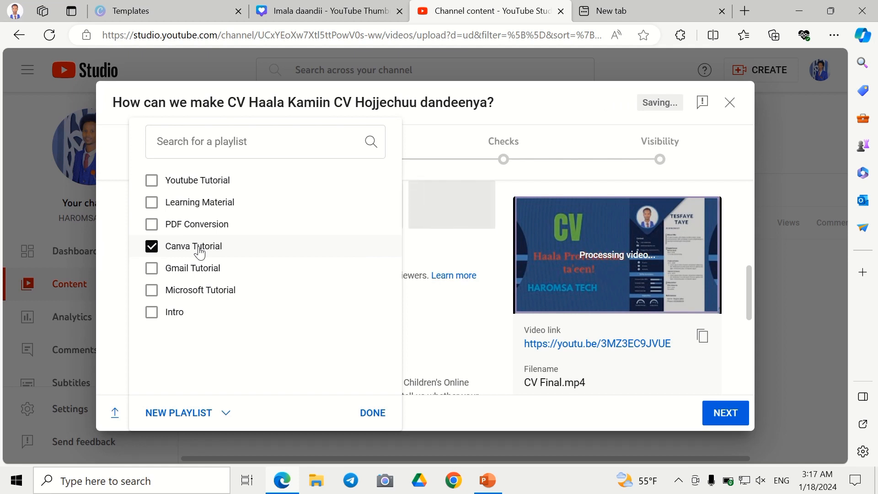
click(372, 414)
Set the video's audience to "No, it's not made for kids".
scroll(422, 320, down, 5)
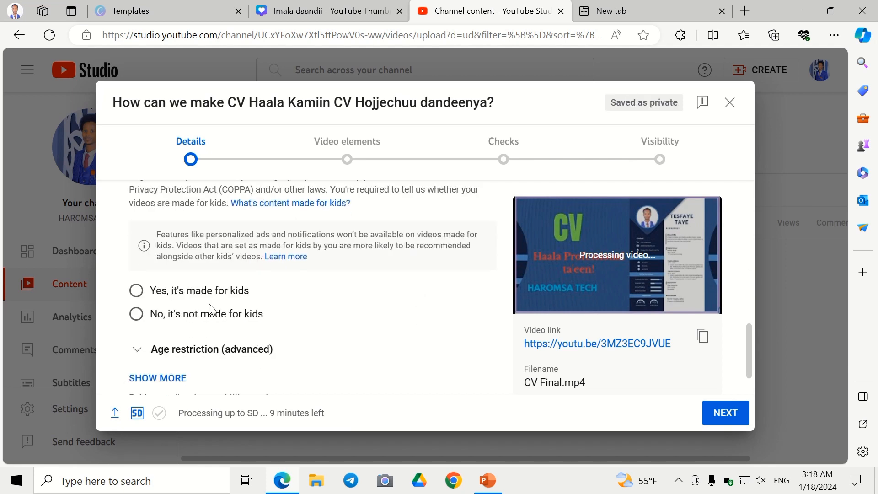
click(136, 315)
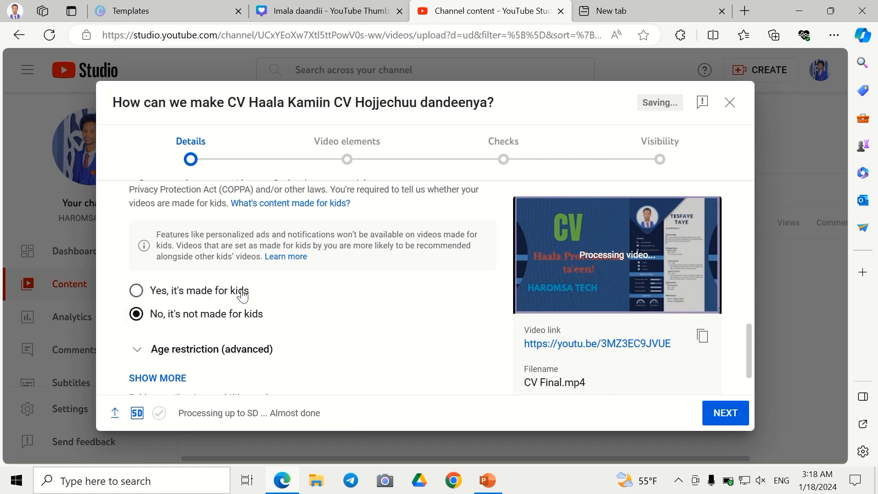
Expand the additional video details and add the tag OMN.
scroll(210, 325, down, 1)
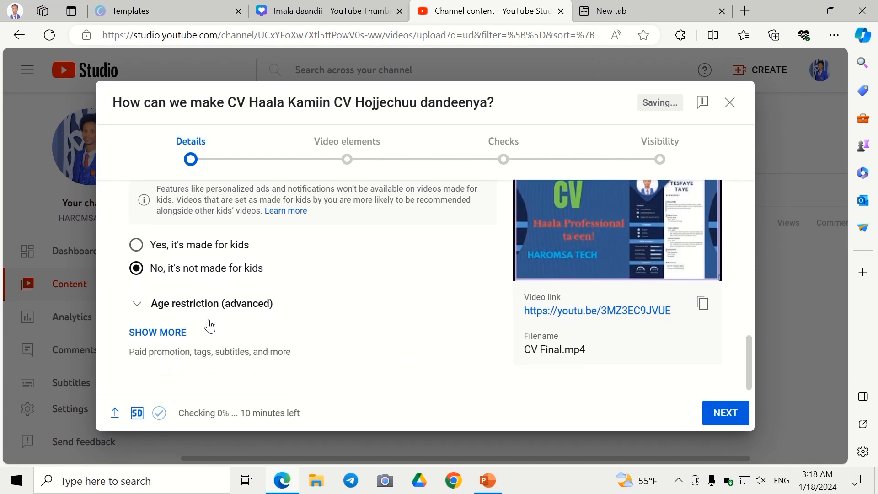
click(168, 334)
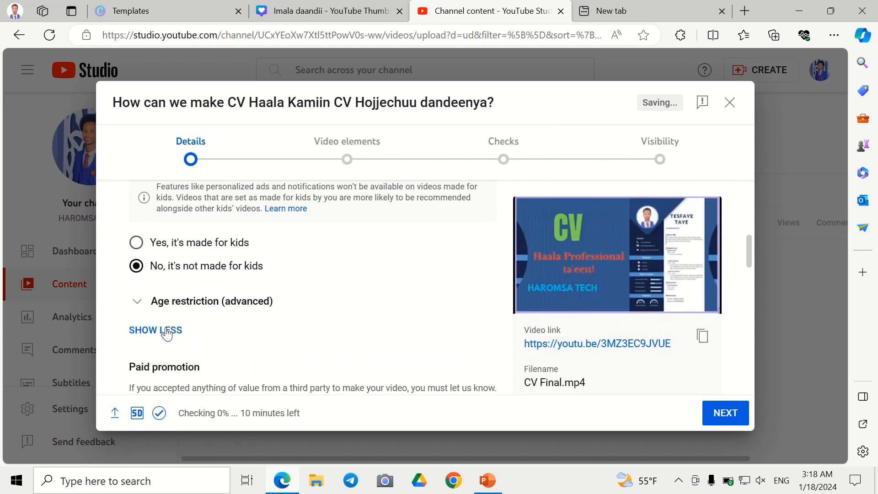
scroll(278, 345, down, 4)
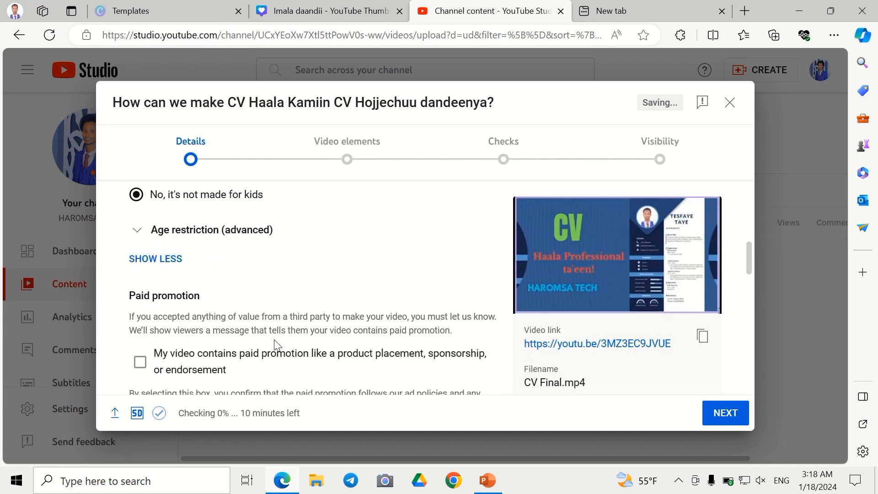
scroll(276, 339, down, 6)
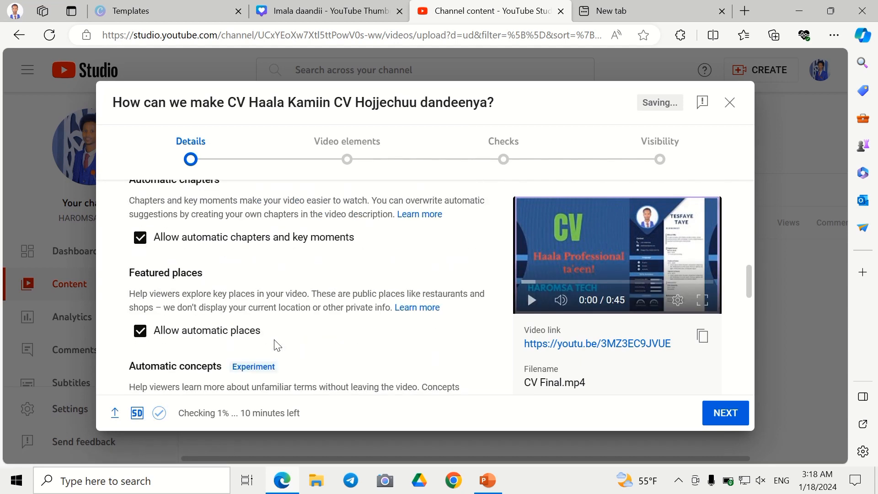
scroll(275, 341, down, 3)
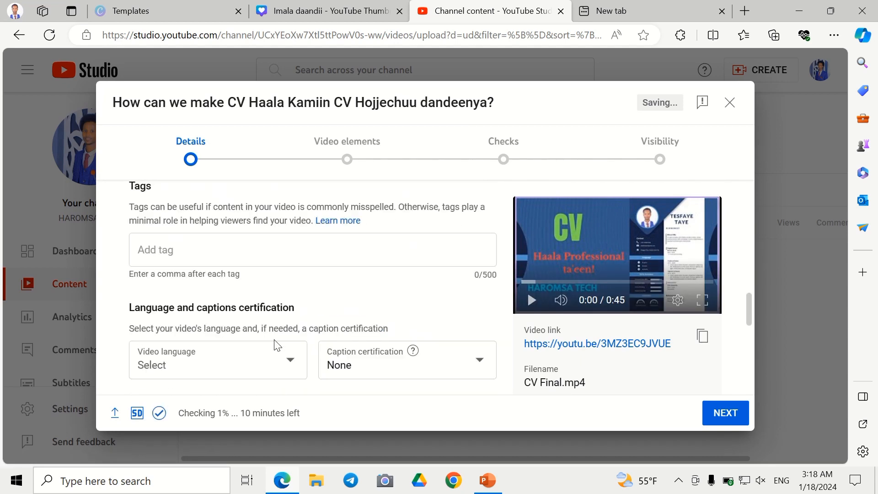
scroll(201, 252, up, 1)
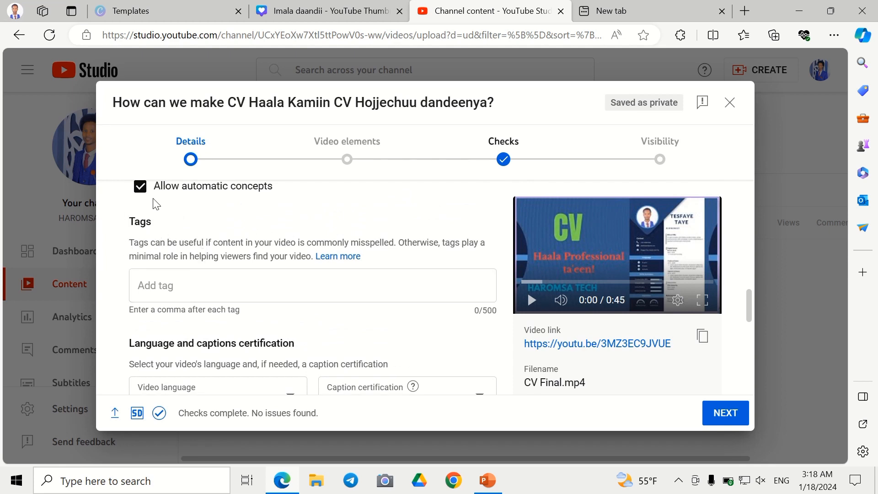
click(191, 285)
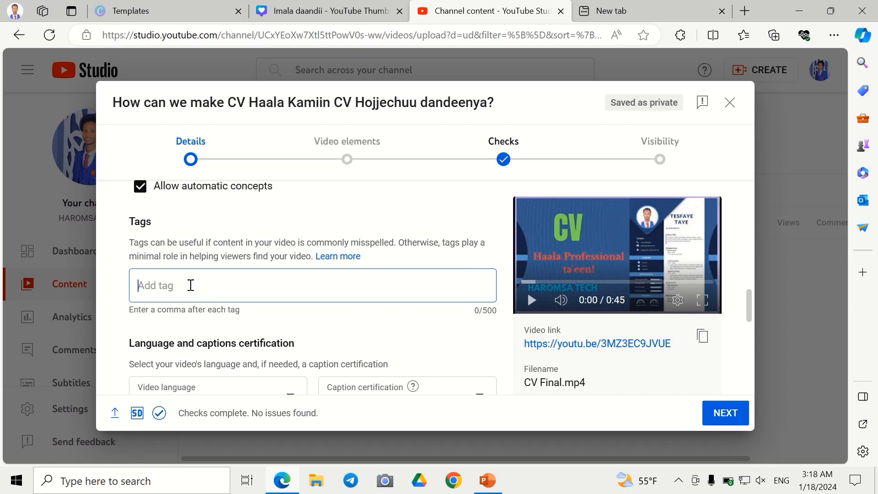
text(OMN)
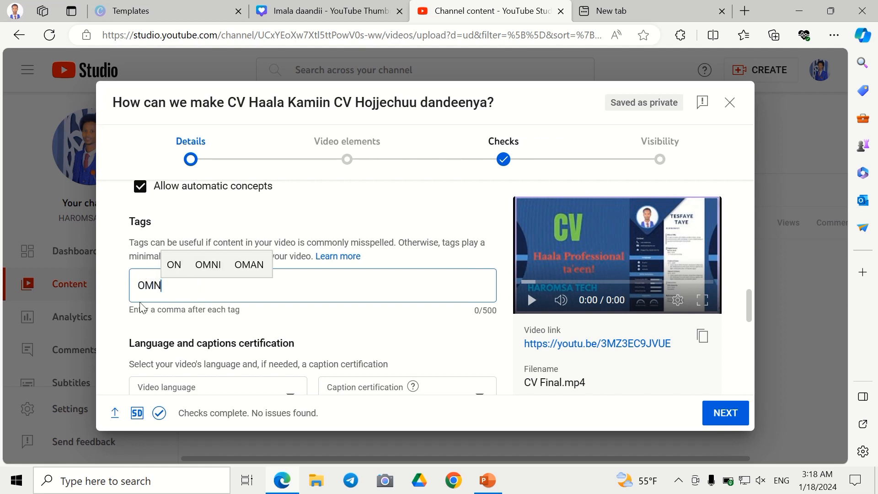
key(Return)
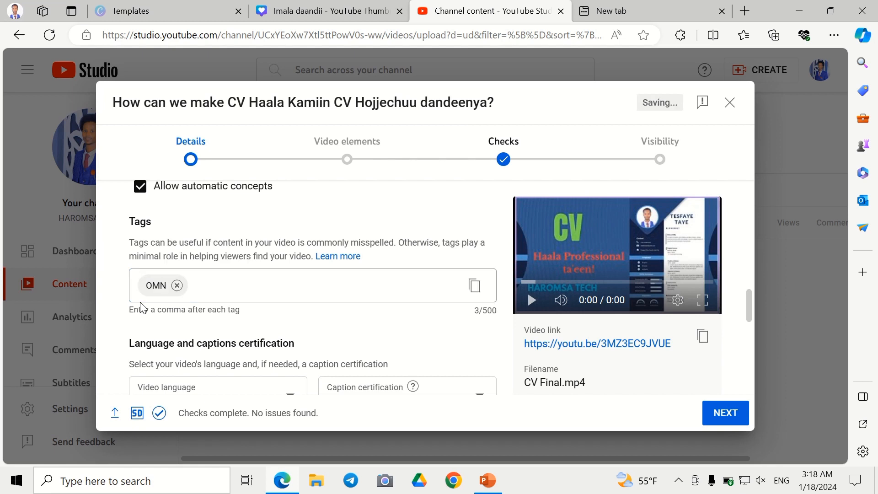
Add the tag Awash Media and paste the copied list of further tags, from inspire Ethiopia to Vision Entertainment.
click(225, 287)
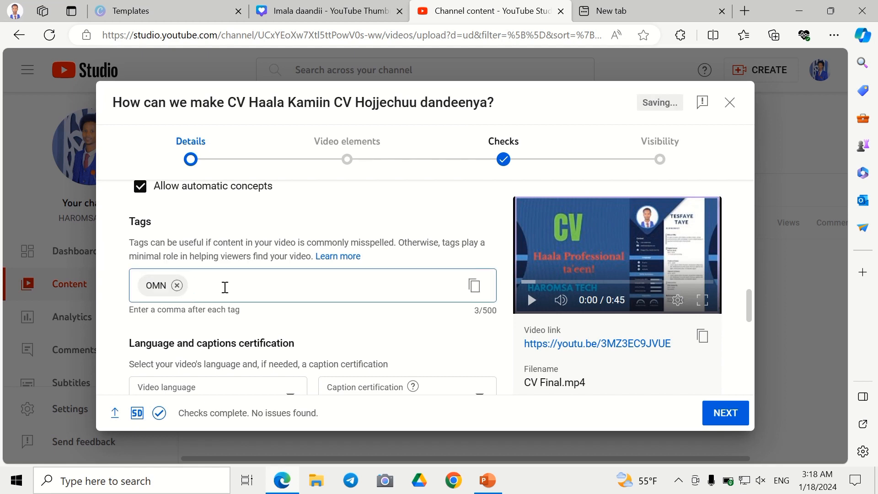
text(Awash Media)
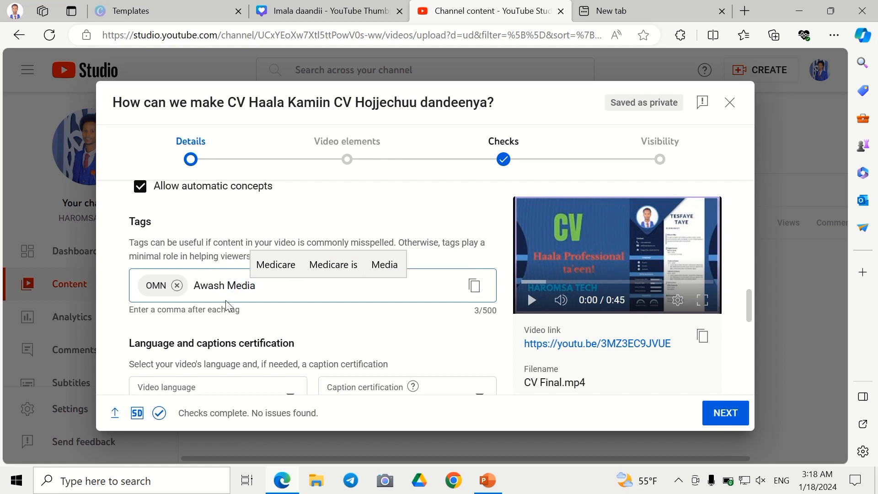
text(,)
key(ctrl+v)
scroll(314, 290, down, 3)
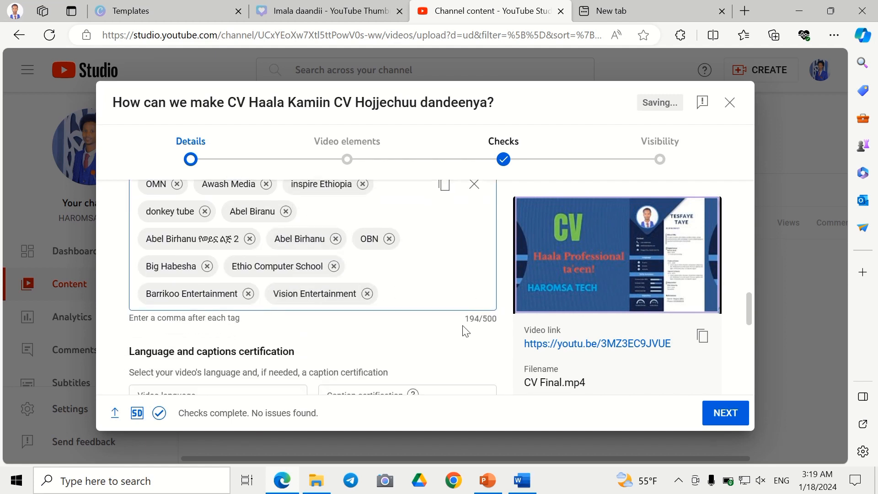
Check the tags' character count against the allowed limit.
drag(469, 317, 501, 321)
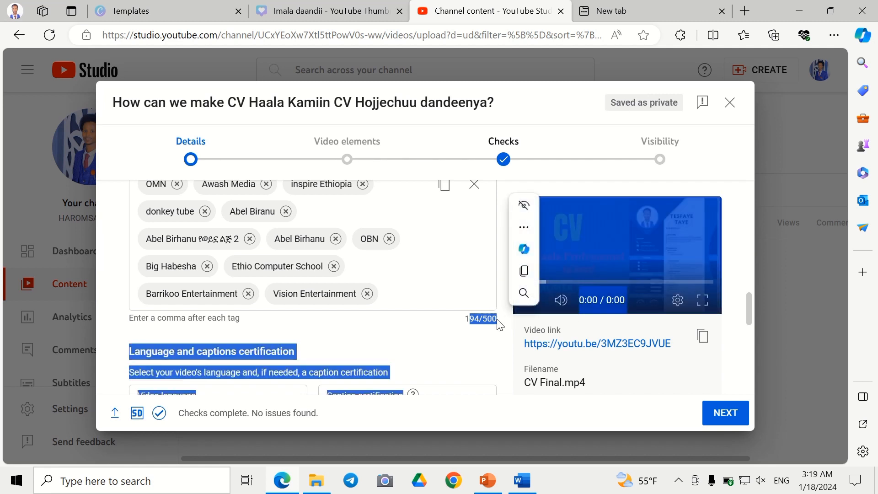
click(467, 325)
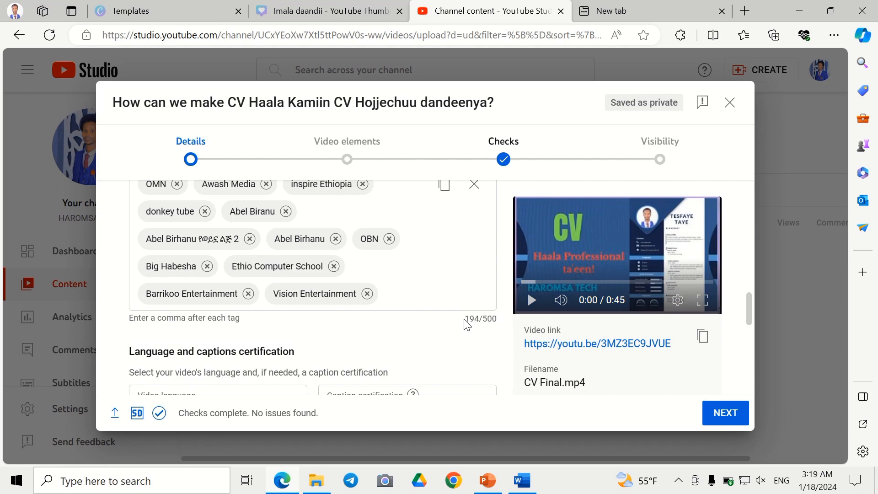
drag(467, 320, 500, 328)
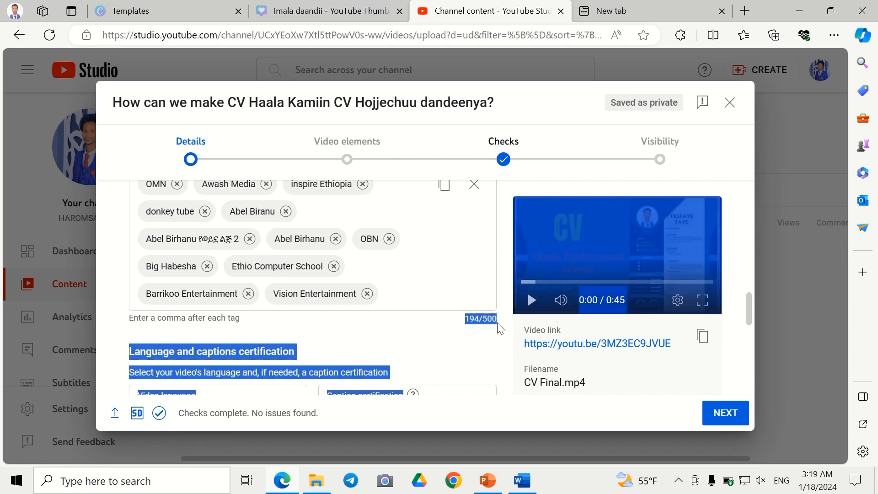
click(452, 320)
Set the video language to Oromo.
scroll(452, 320, down, 2)
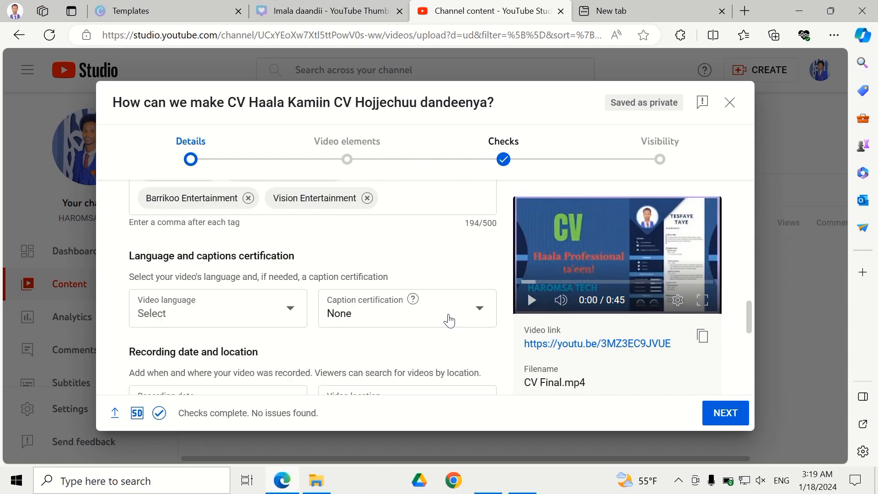
click(245, 320)
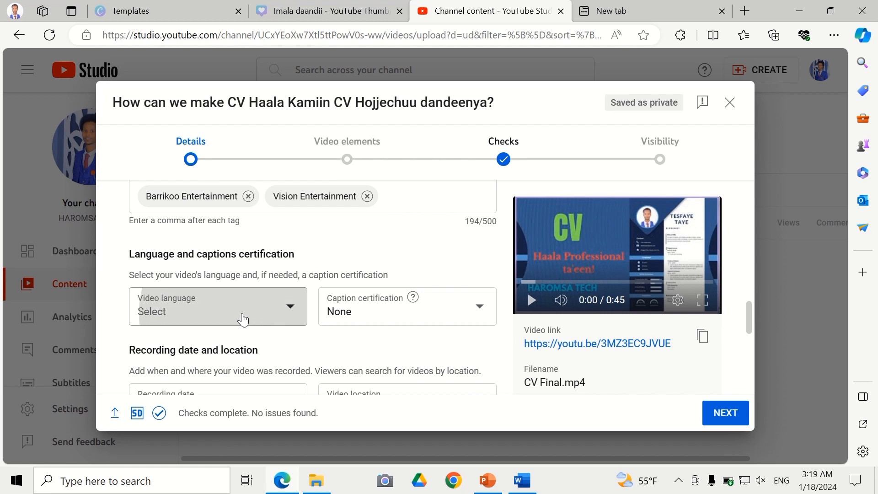
scroll(240, 280, down, 10)
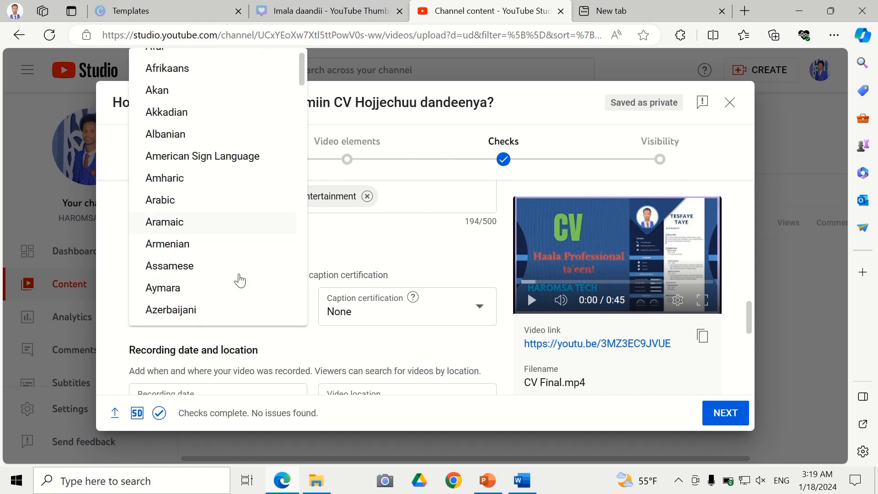
scroll(239, 281, down, 15)
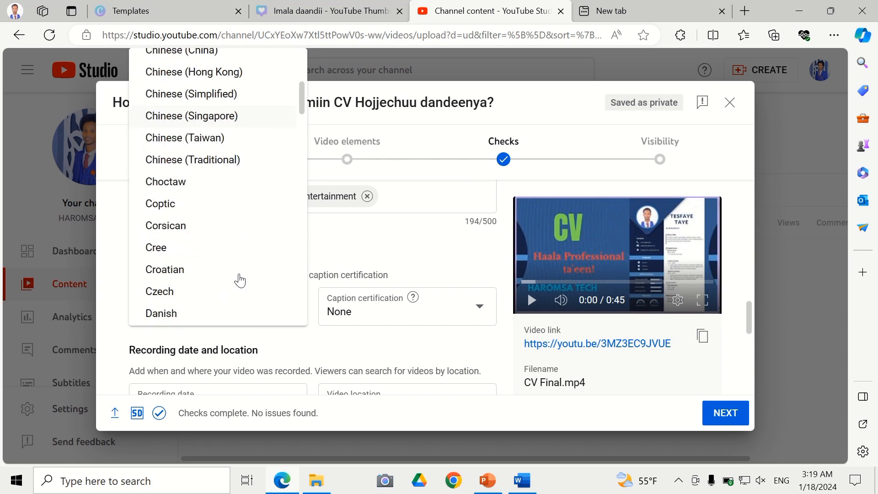
scroll(240, 280, down, 15)
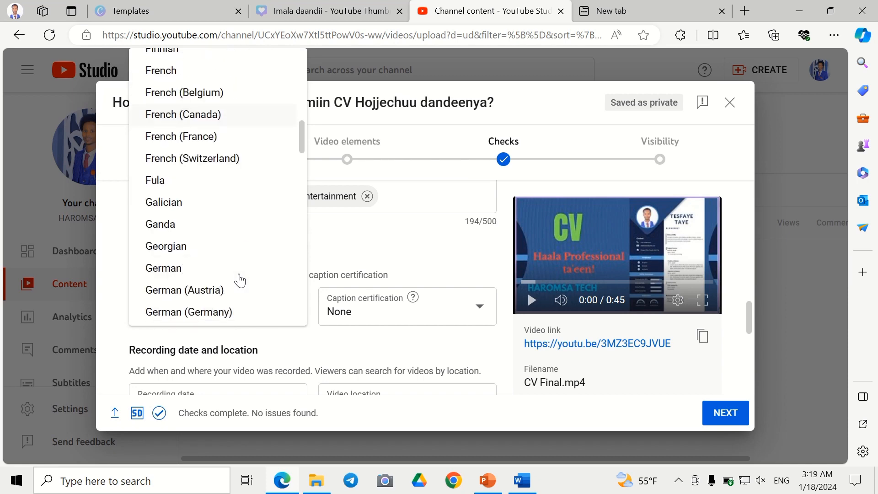
scroll(240, 281, down, 15)
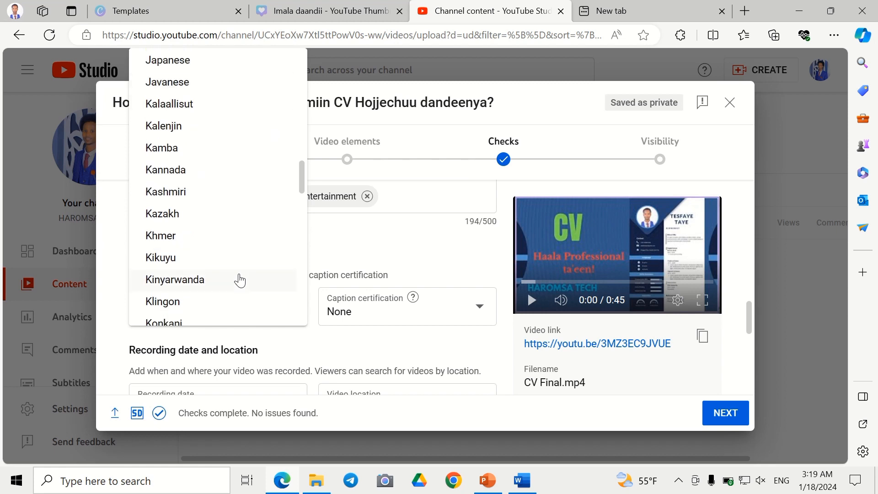
scroll(239, 279, down, 8)
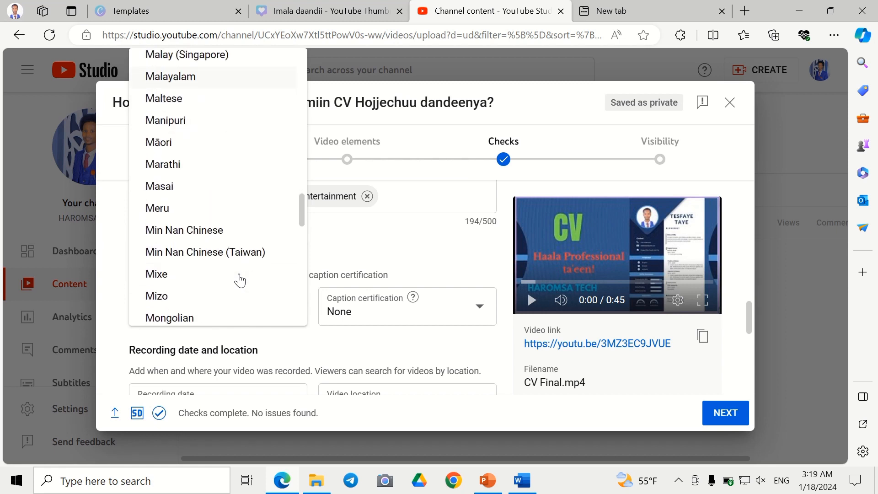
scroll(206, 159, down, 4)
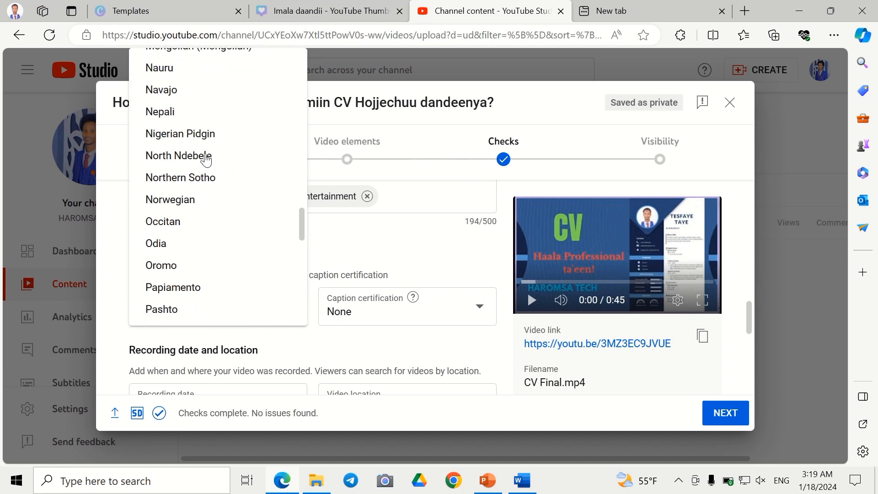
click(177, 268)
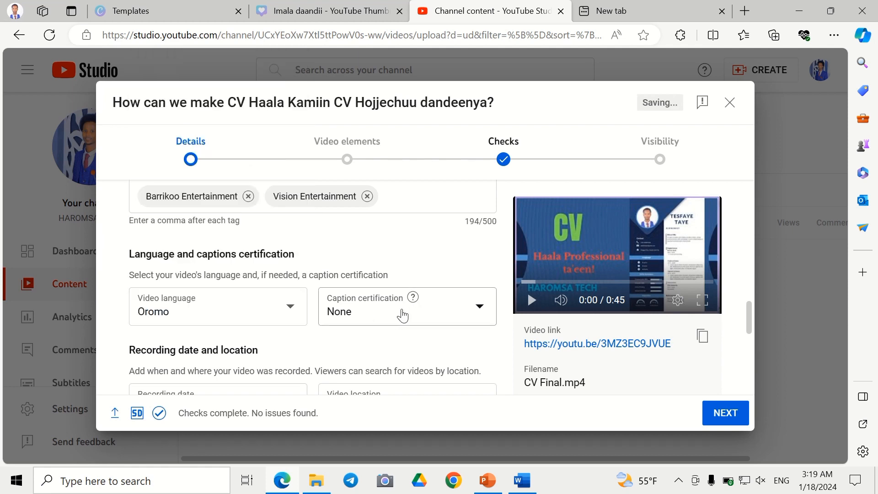
scroll(403, 316, down, 2)
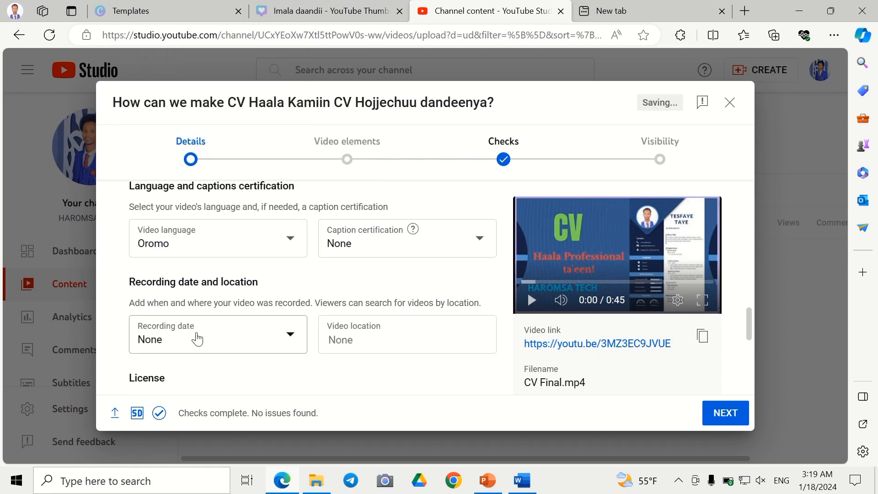
Set the recording date to Jan 17, 2024 and the video location to Ethiopia.
click(247, 345)
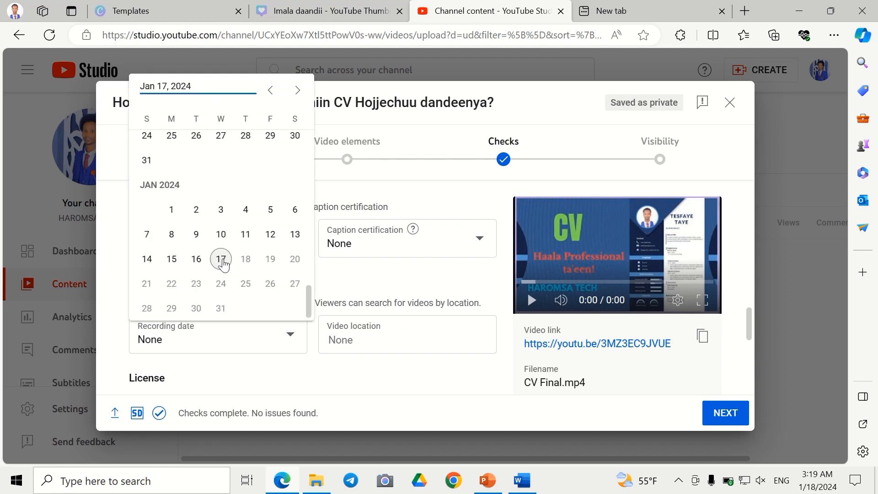
click(222, 259)
click(401, 340)
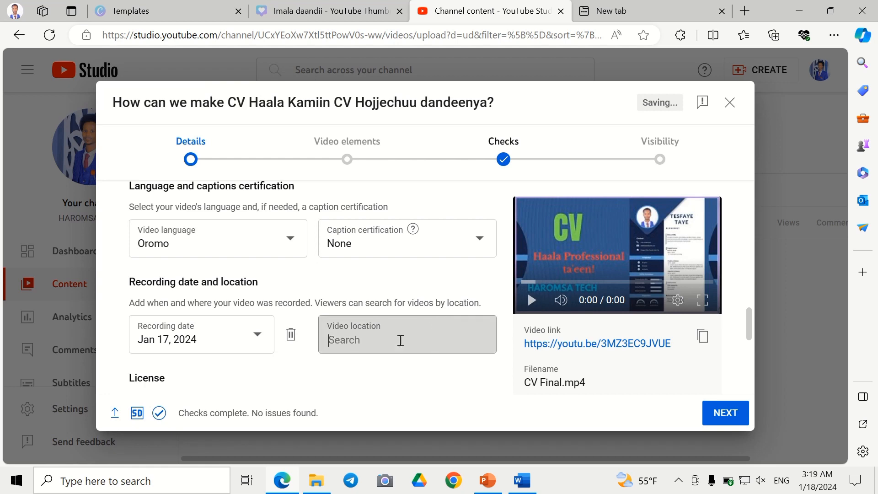
text(Et)
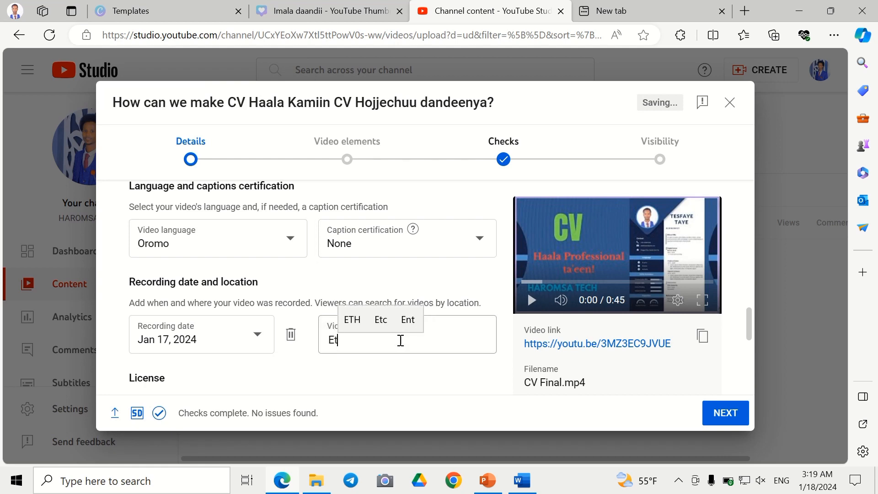
text(hiop)
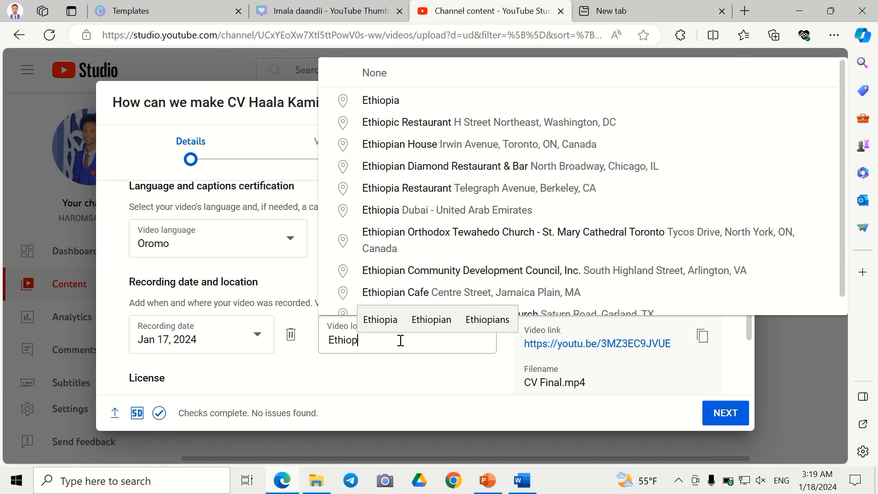
click(375, 102)
Review the license, Shorts remixing and comment settings and proceed to the Video elements stage.
scroll(334, 344, down, 3)
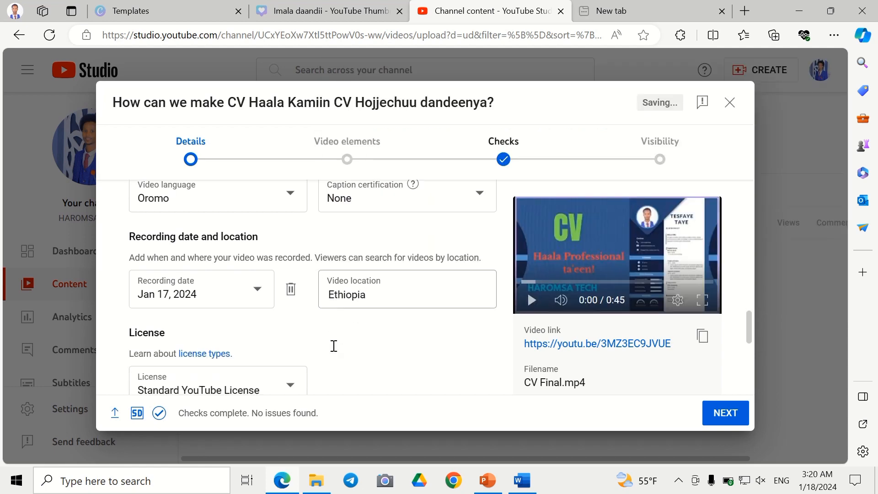
scroll(334, 348, down, 5)
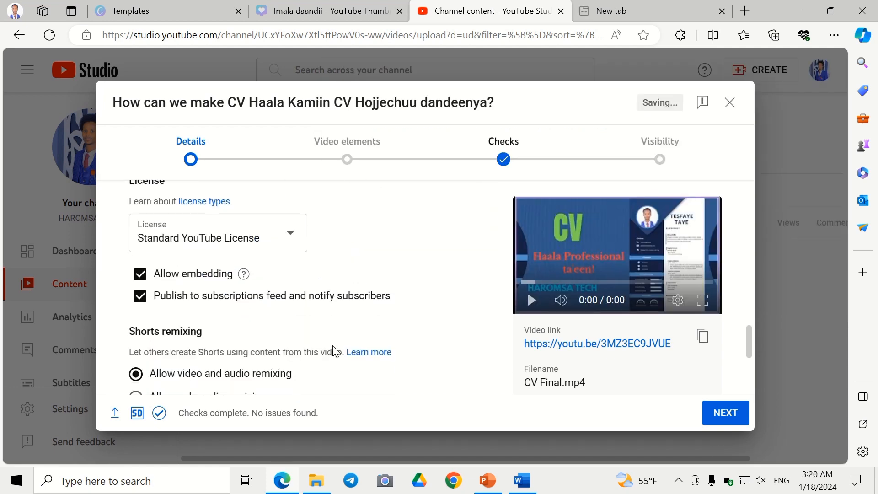
scroll(336, 352, down, 4)
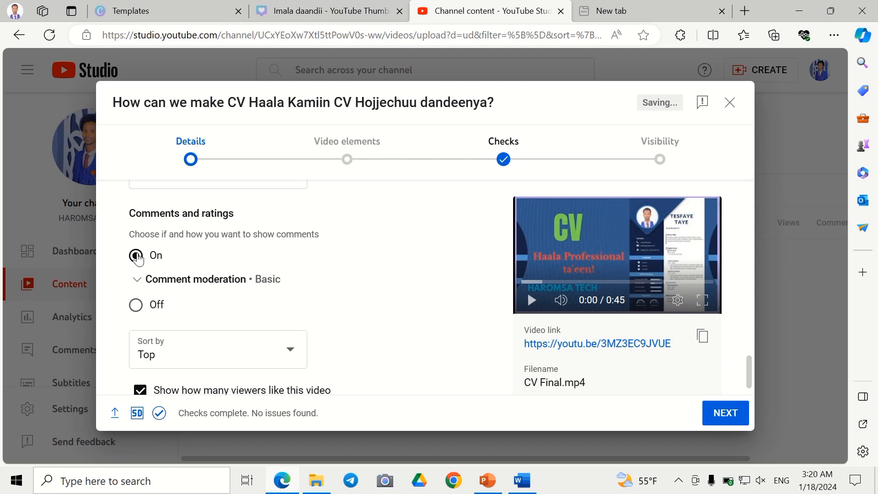
scroll(139, 259, down, 1)
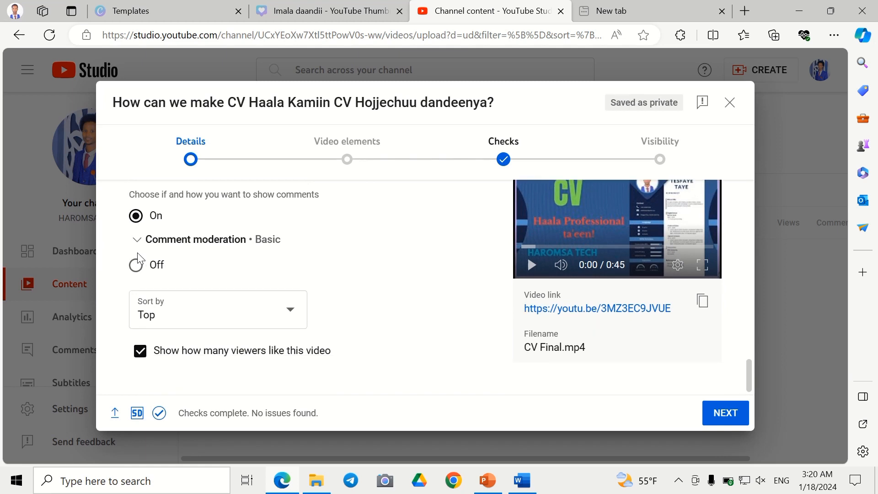
click(347, 165)
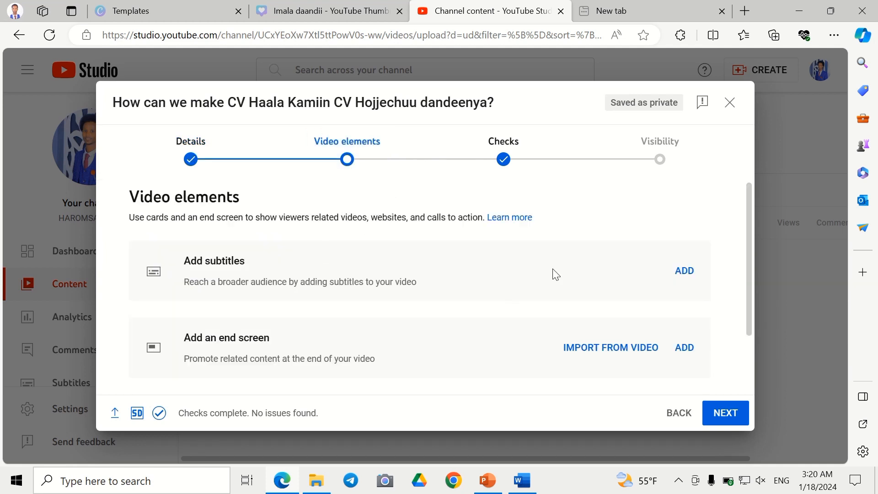
Add manually typed Oromo subtitles with the caption "How to Make CV In Professional Ways!" and publish them.
click(686, 273)
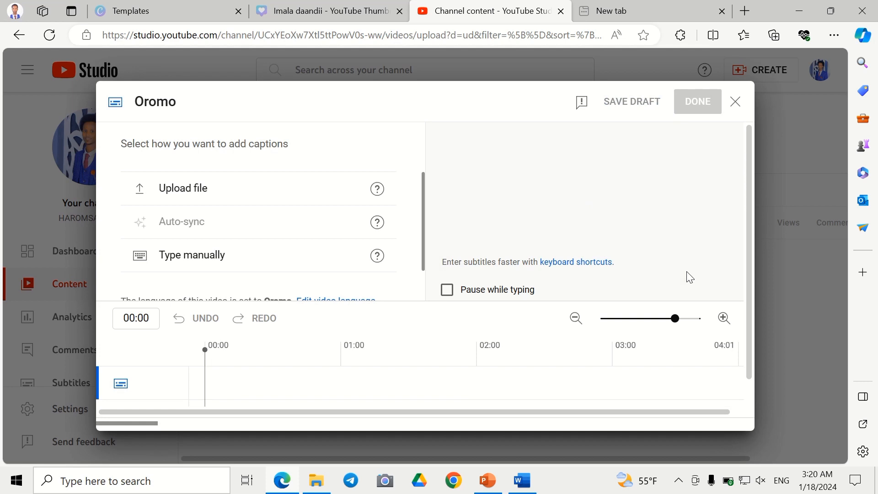
mouse_move(383, 257)
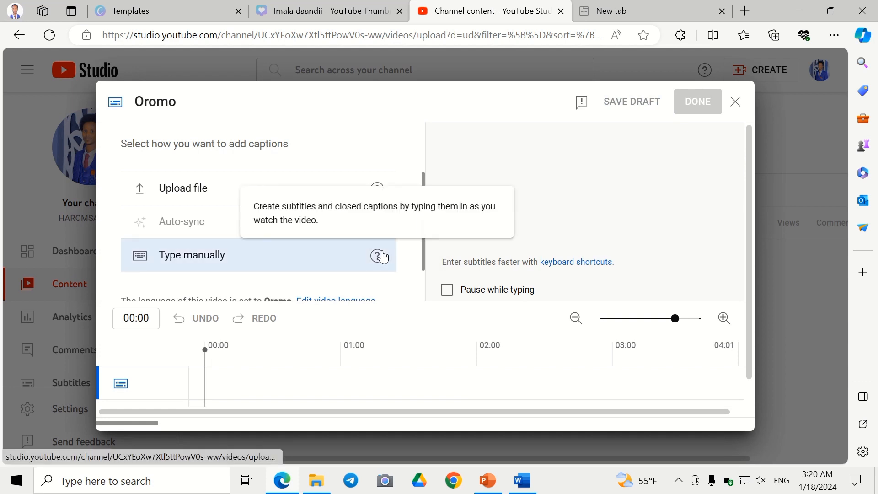
click(231, 257)
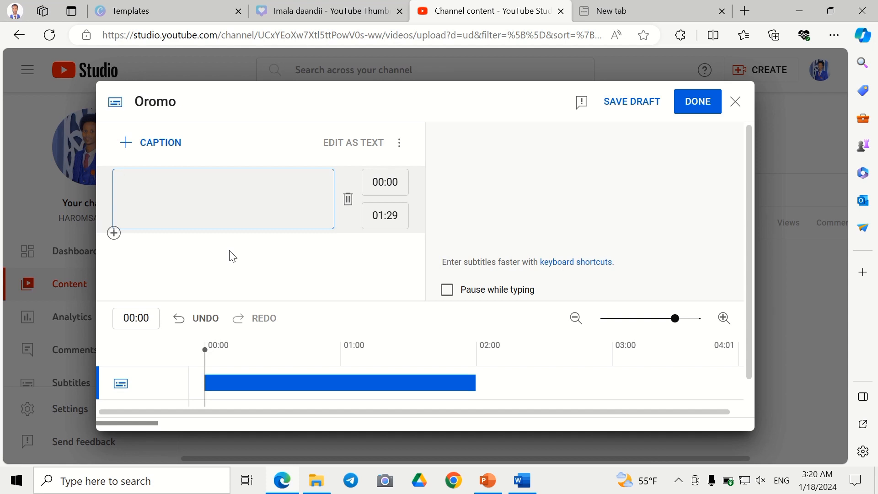
text(How to )
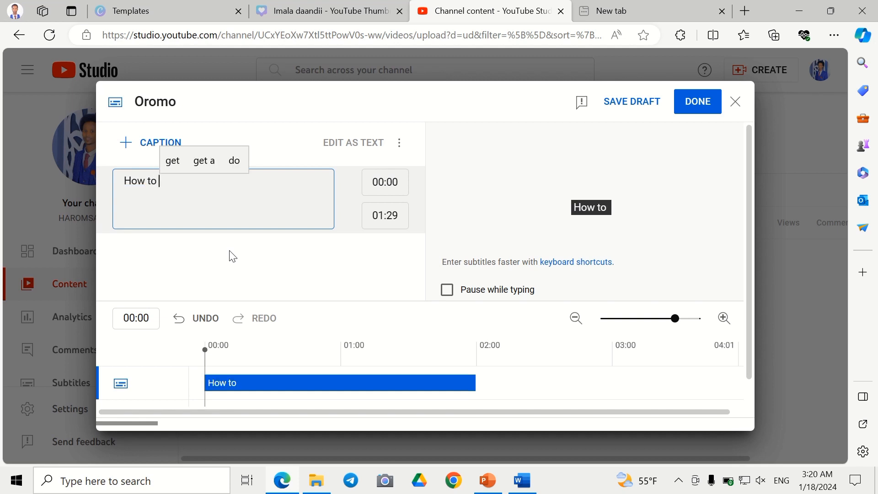
text(Make )
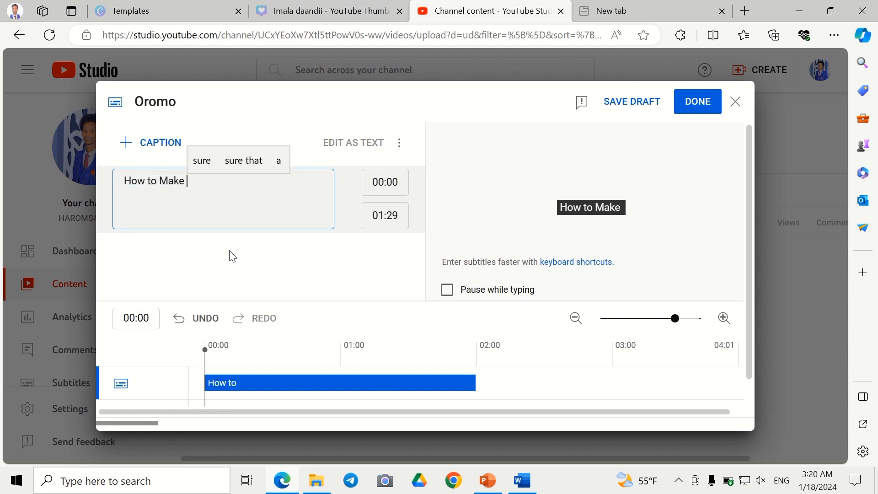
text(CV)
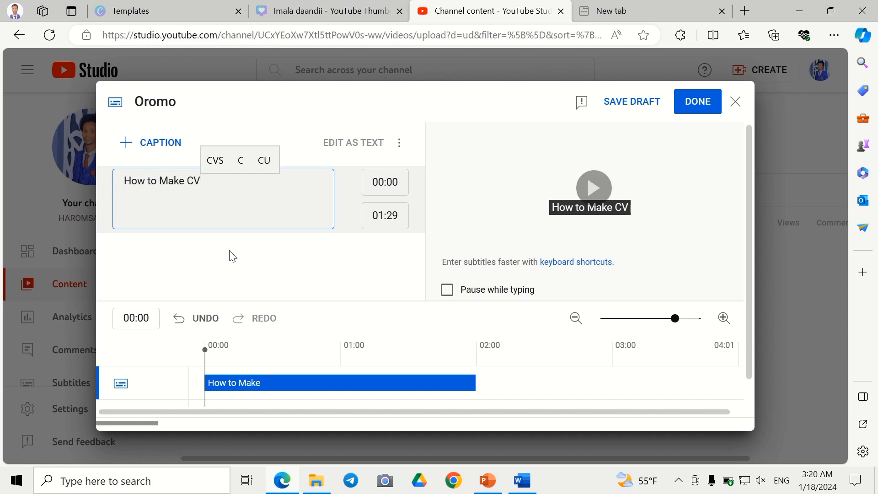
text(in)
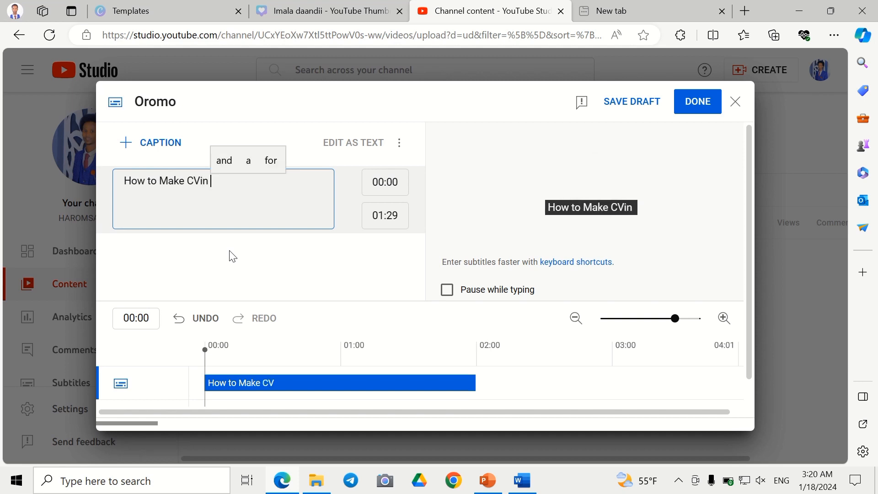
key(BackSpace)
key(BackSpace)
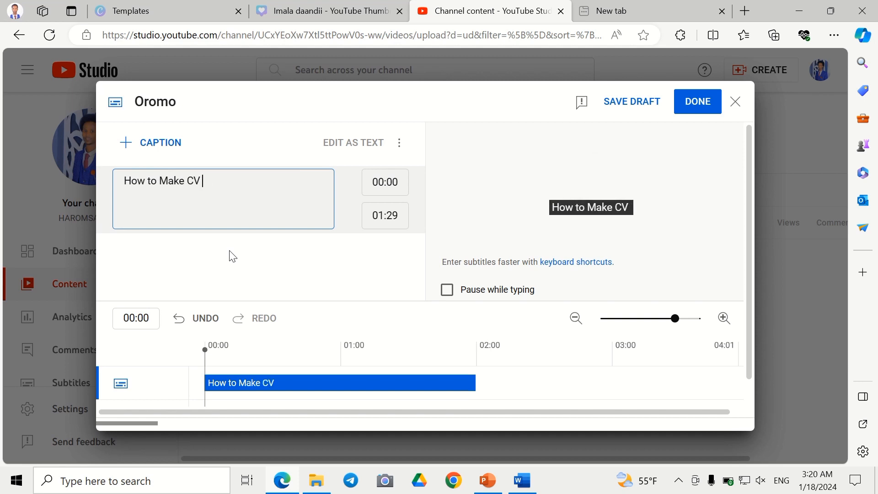
text(In P)
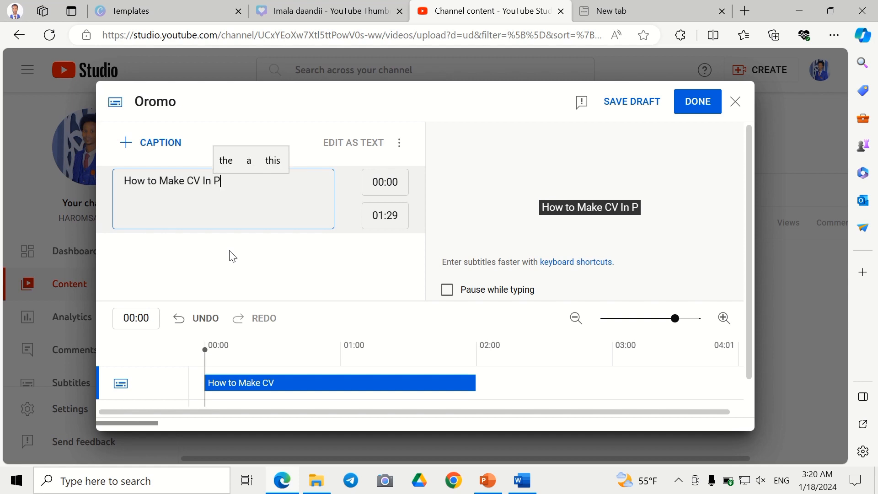
text(rofe)
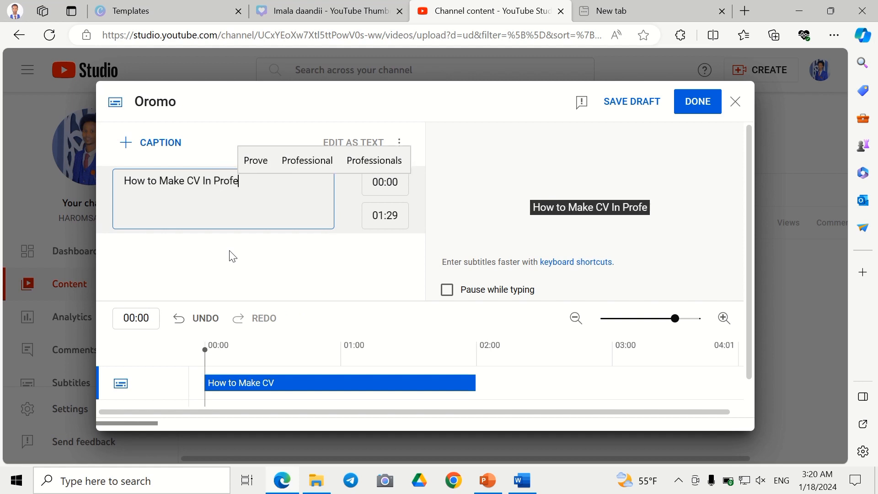
text(ssional )
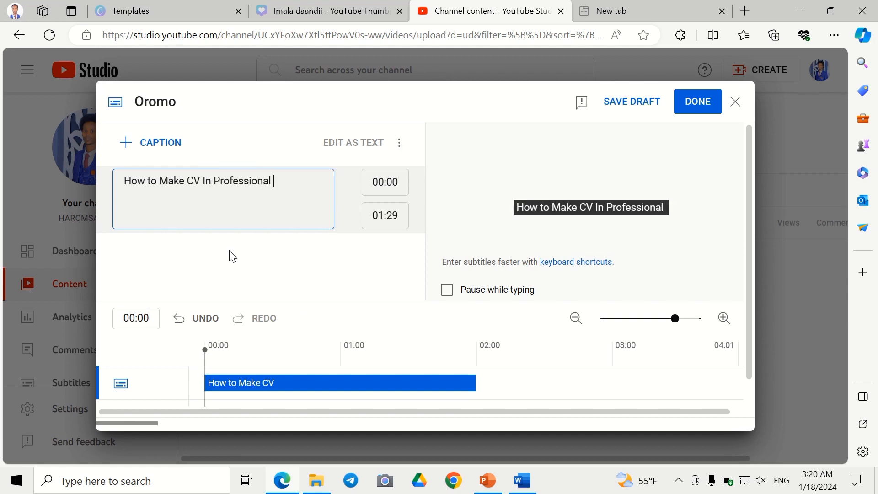
text(Ways)
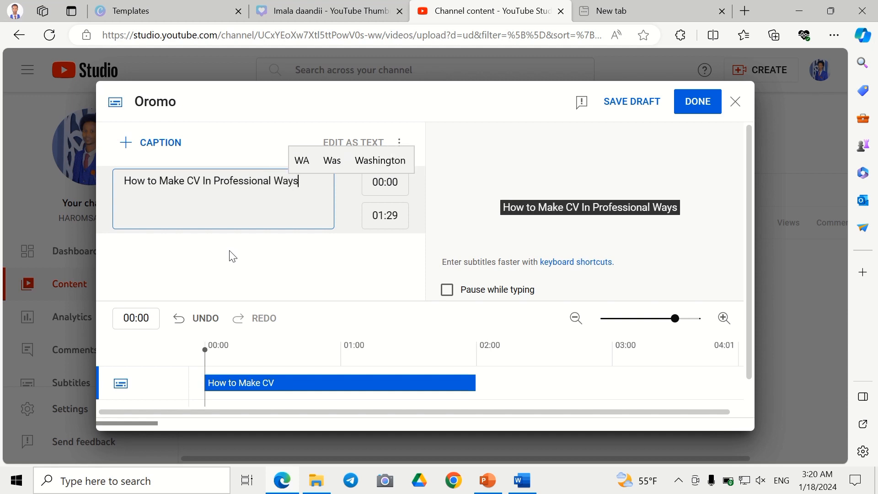
text(!)
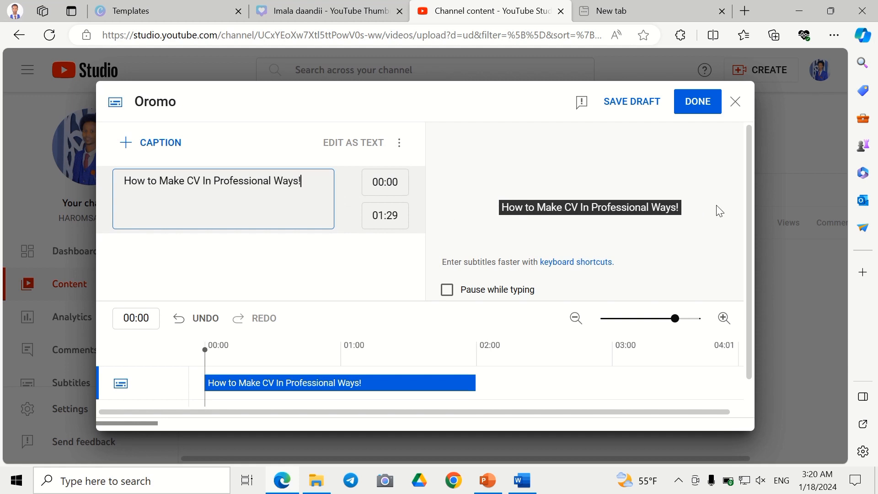
click(205, 290)
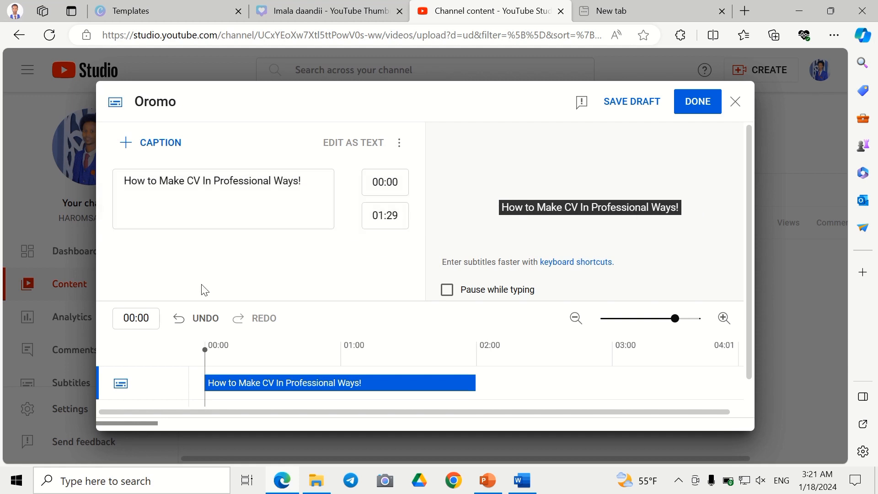
click(699, 105)
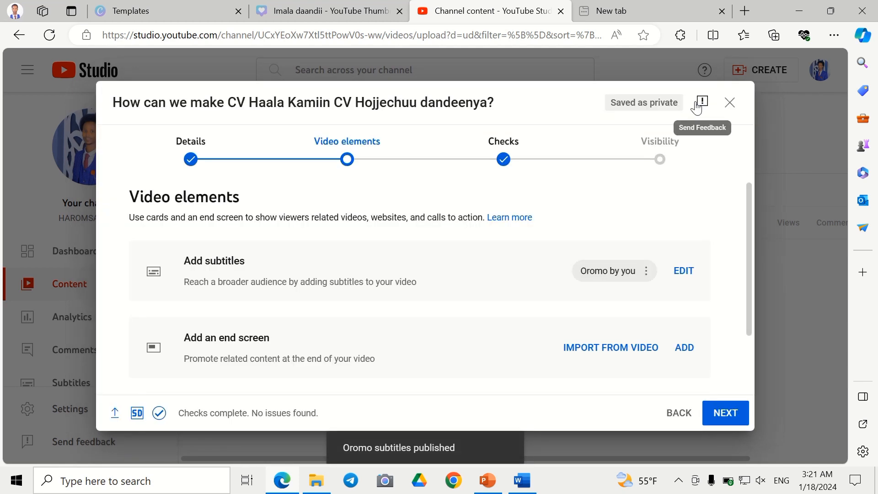
Import the end screen from the channel's Exit Exam / Entrance Exam / Jobs Exam video and save it.
scroll(360, 315, down, 1)
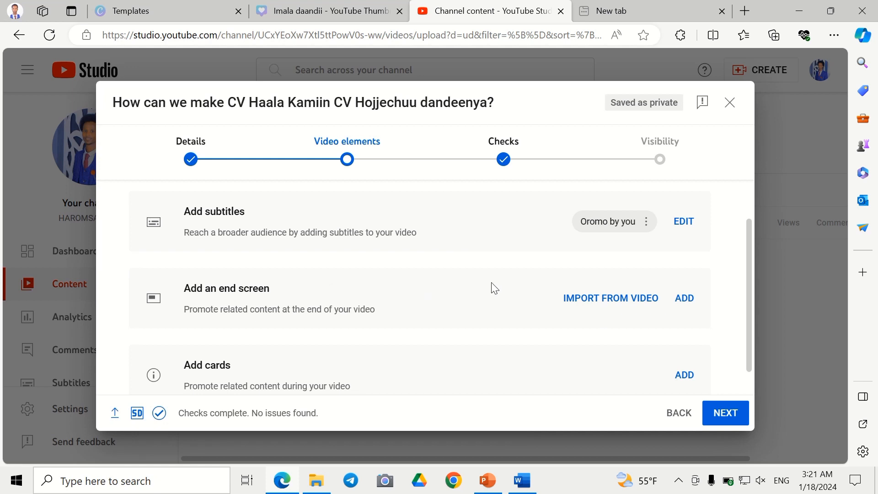
click(612, 302)
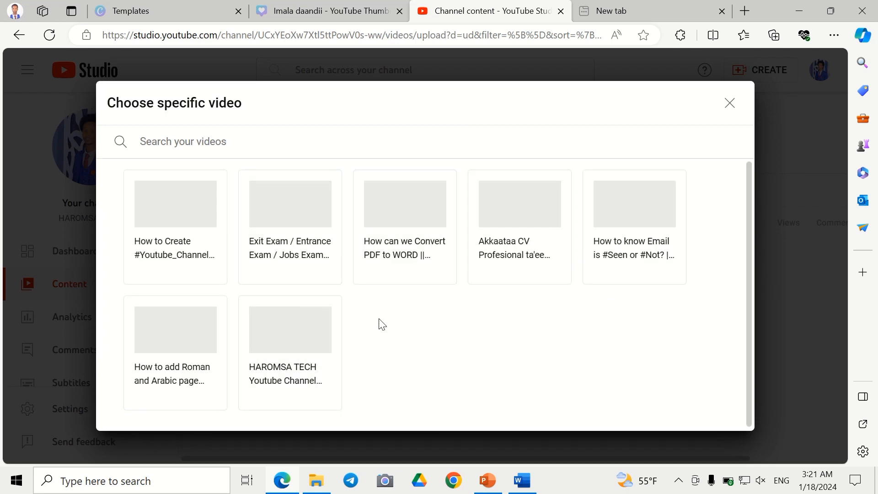
click(289, 363)
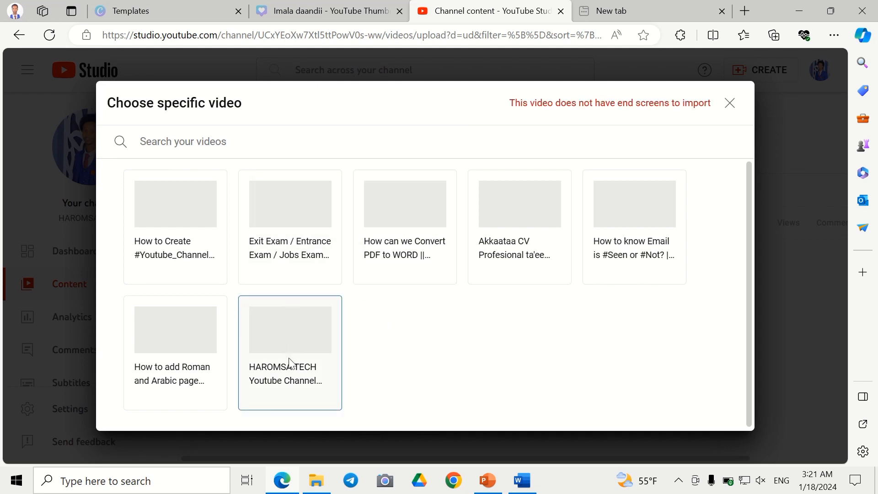
click(300, 238)
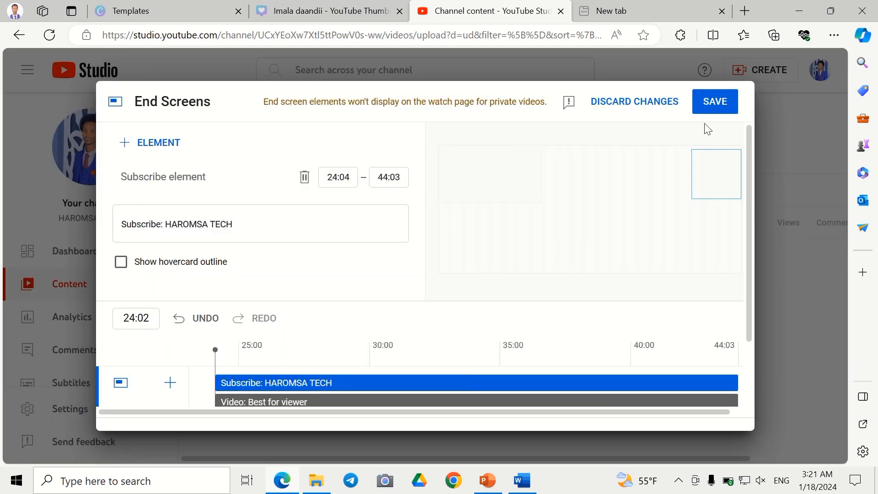
scroll(252, 331, down, 2)
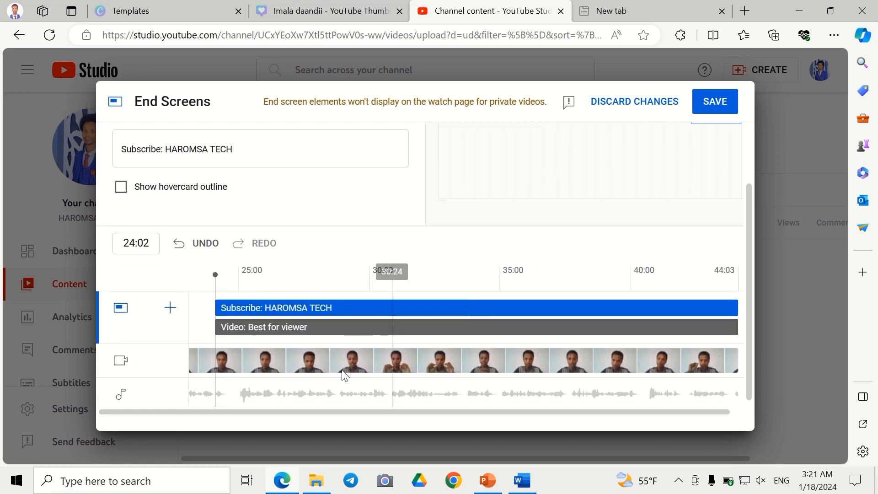
click(704, 100)
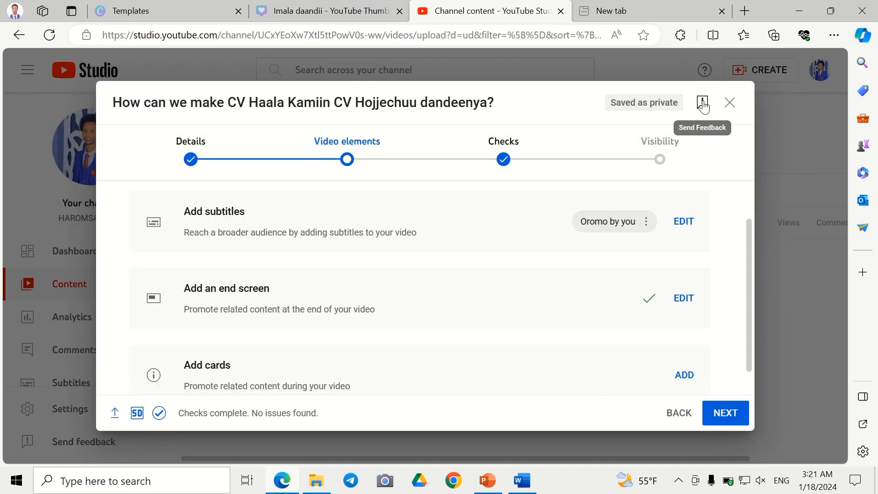
Add a video card at 14:26 that links to the channel's How to Create #Youtube_Channel video.
scroll(499, 318, down, 1)
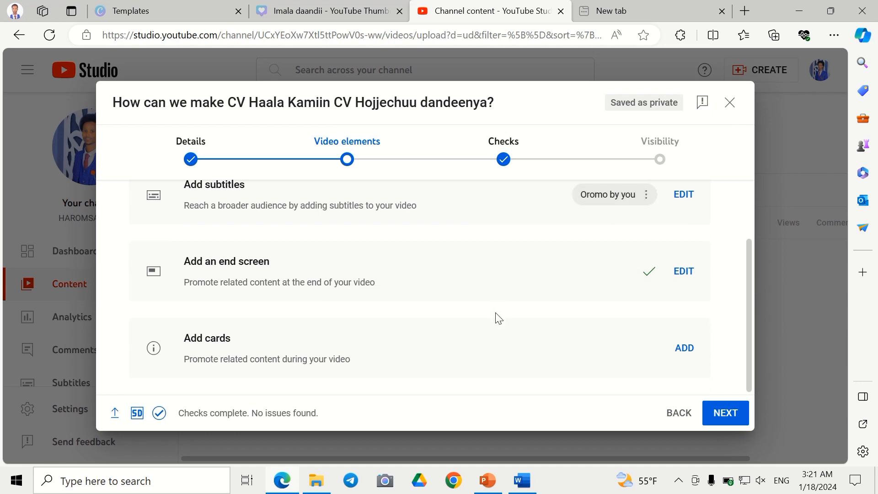
click(685, 350)
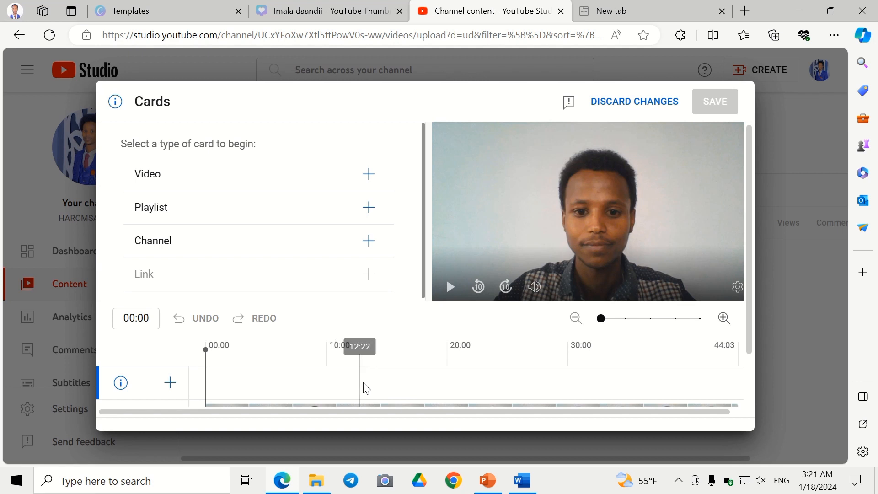
click(387, 380)
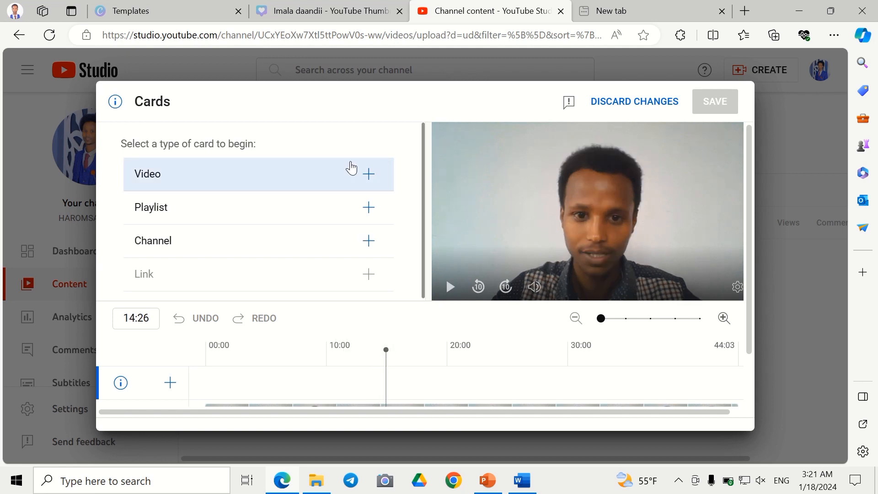
click(370, 175)
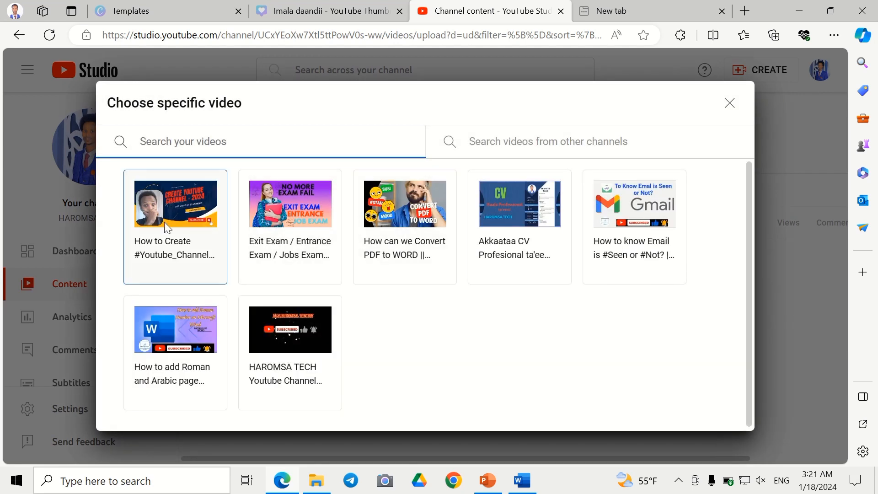
click(167, 228)
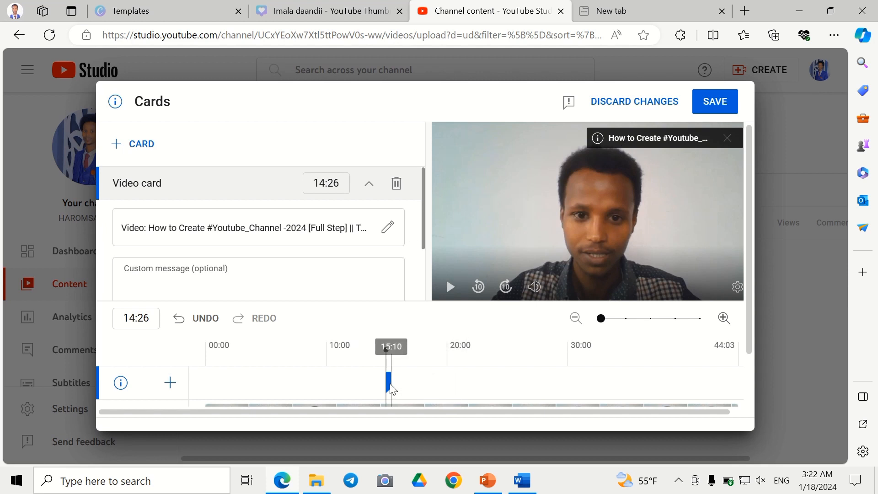
Move the video card to 23:29 on the timeline and save the cards.
drag(390, 382, 498, 381)
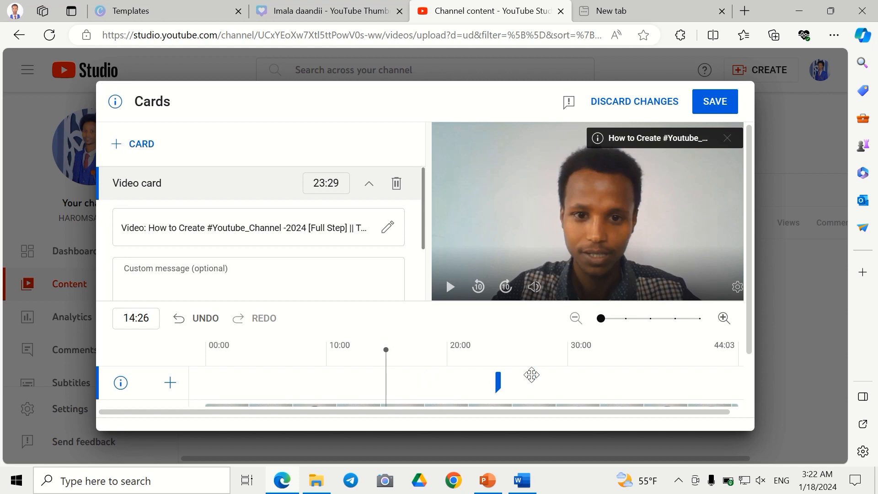
click(719, 108)
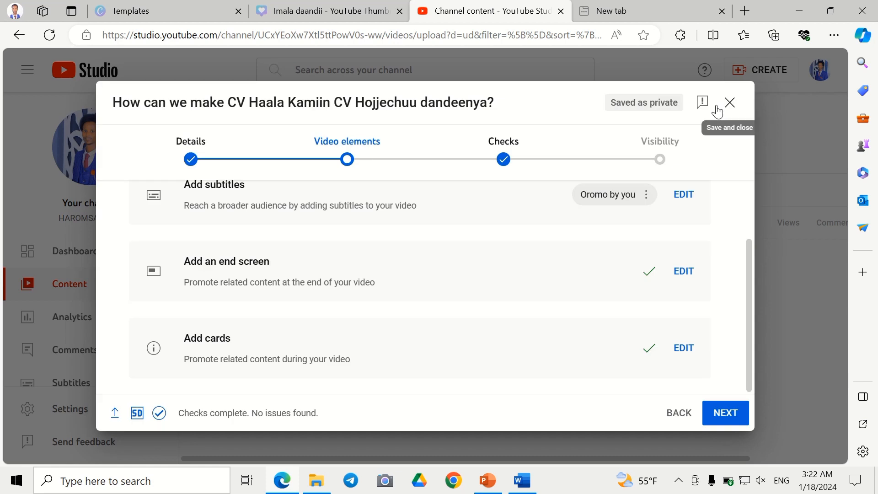
scroll(483, 328, up, 2)
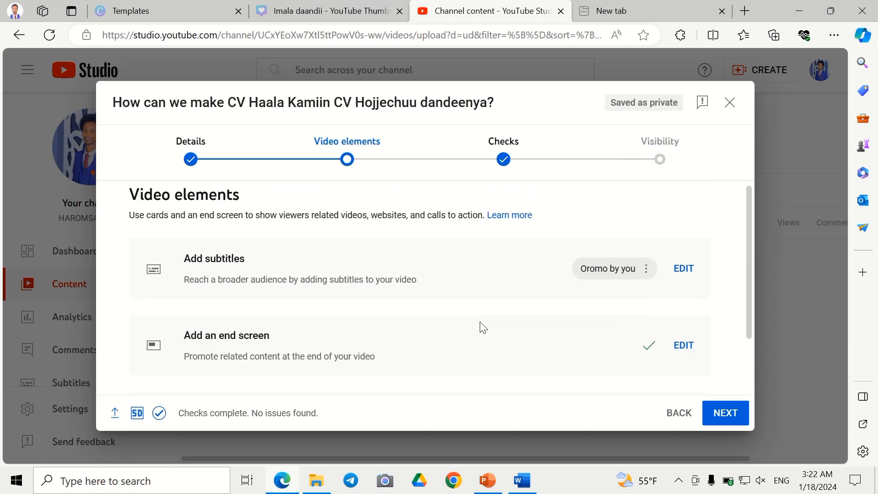
Review the copyright result in the Checks stage.
click(664, 156)
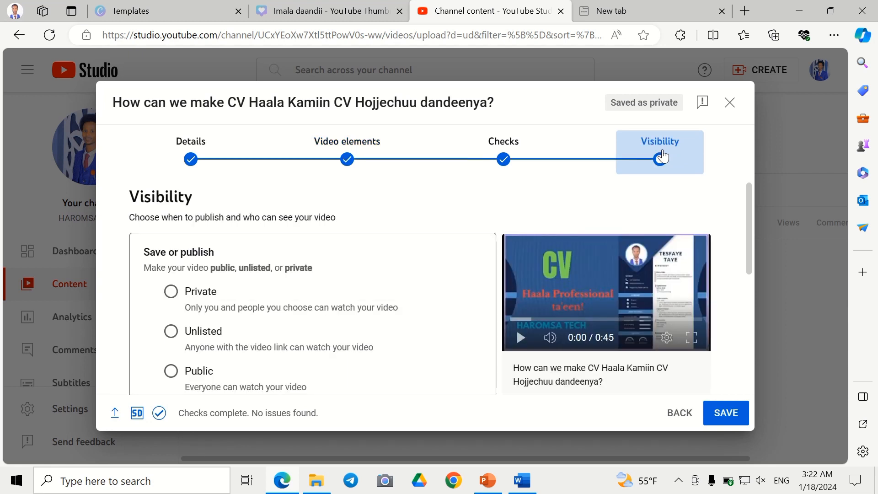
click(505, 159)
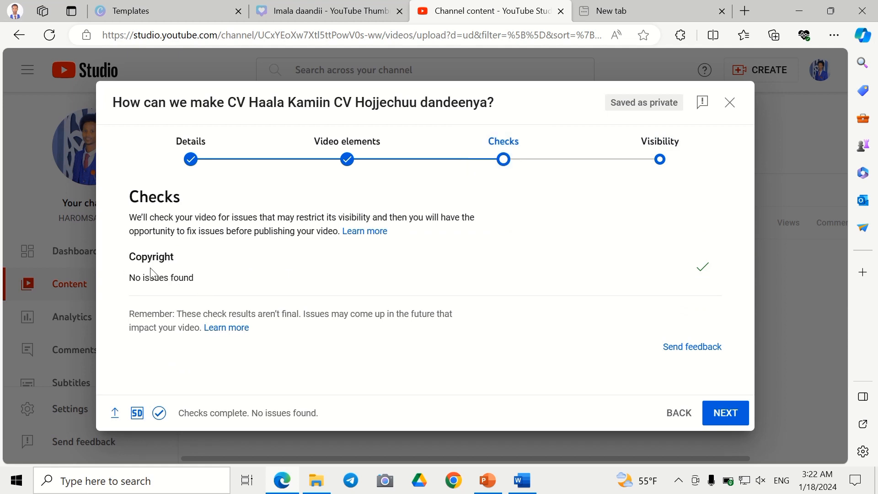
drag(170, 278, 111, 247)
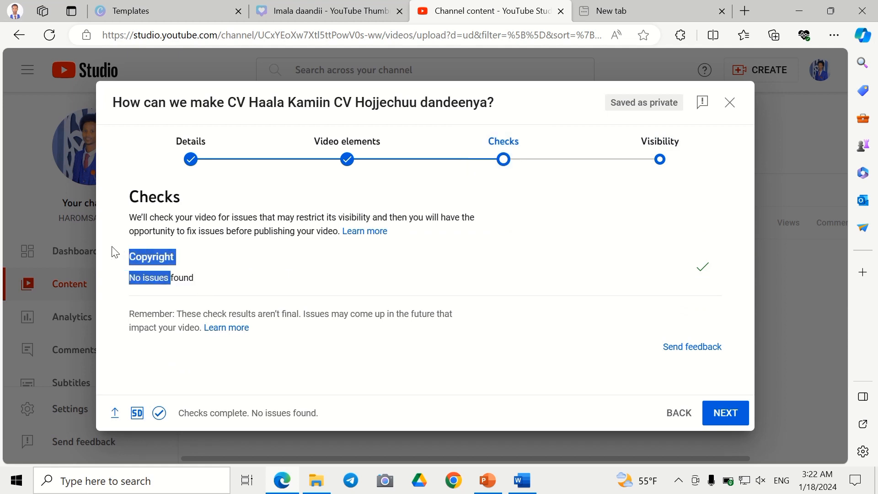
click(140, 261)
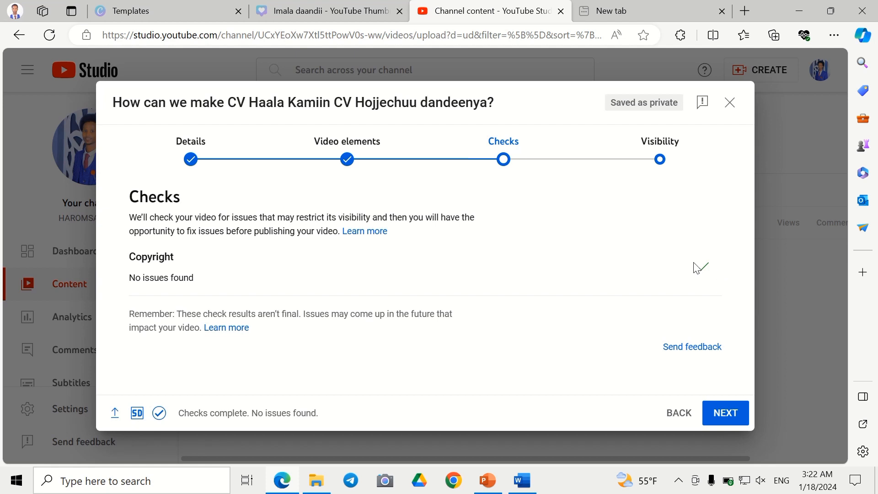
Go to the Visibility stage and set the video to Public.
click(661, 159)
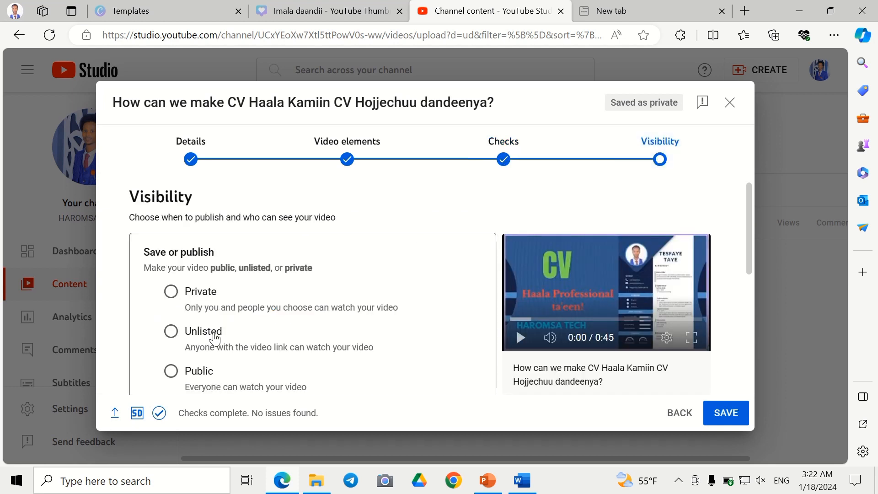
scroll(215, 337, down, 1)
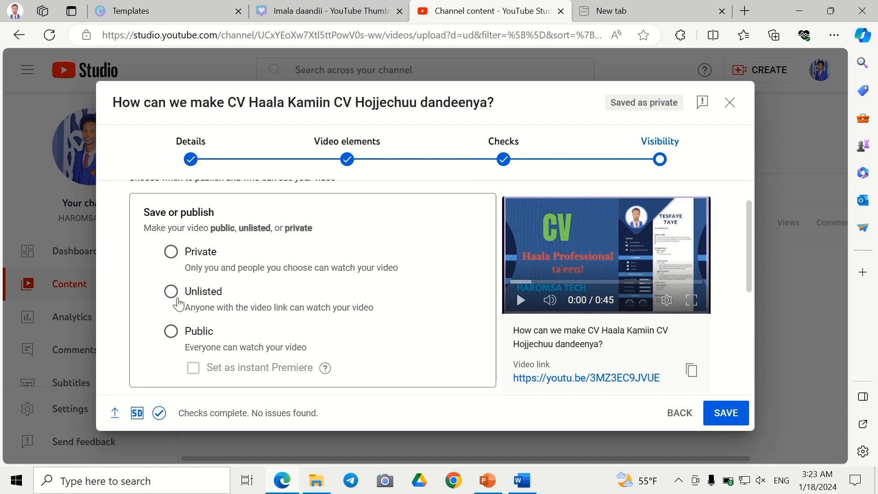
click(170, 336)
Examine the scheduling options and the publish date calendar, and return to the Save or publish options with Public selected.
scroll(237, 322, down, 2)
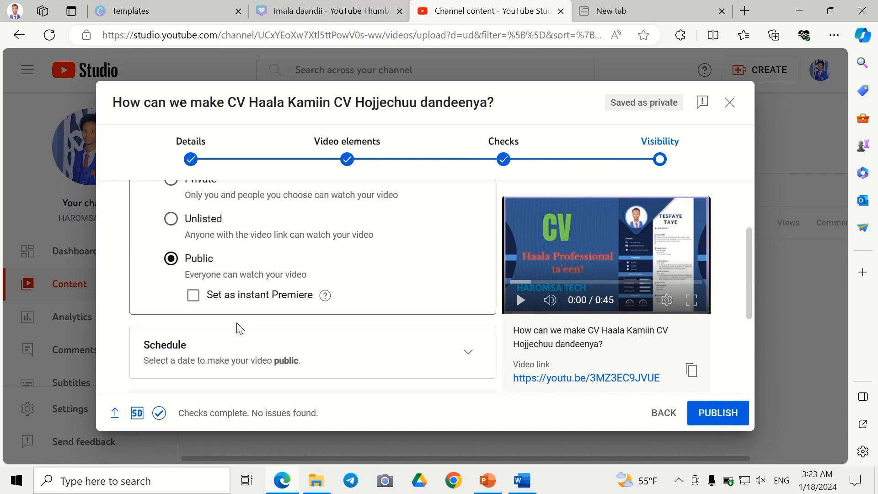
scroll(237, 323, down, 2)
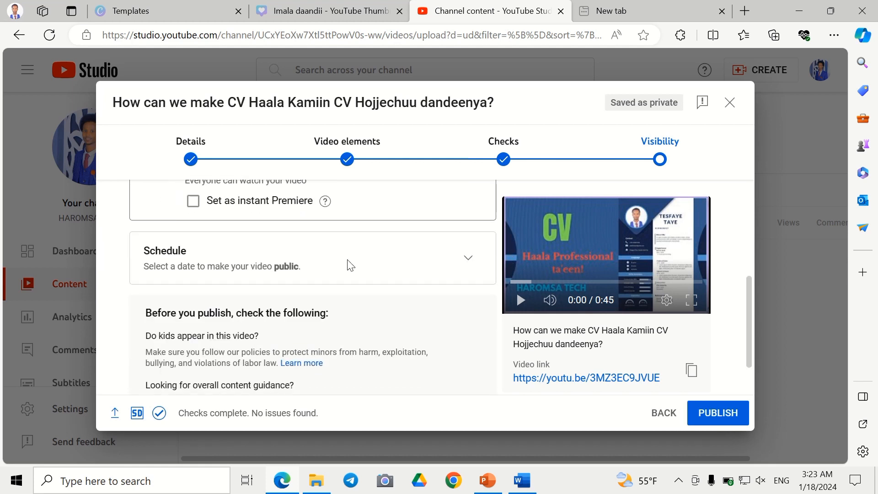
click(464, 257)
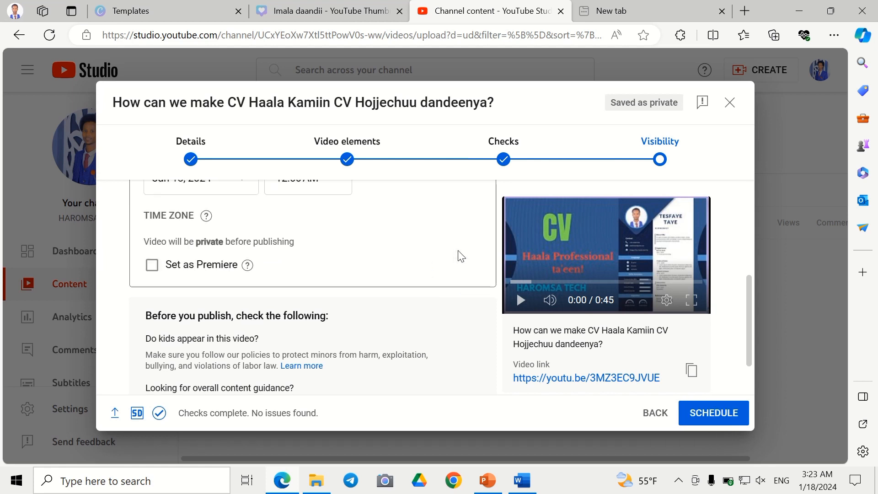
scroll(293, 273, up, 2)
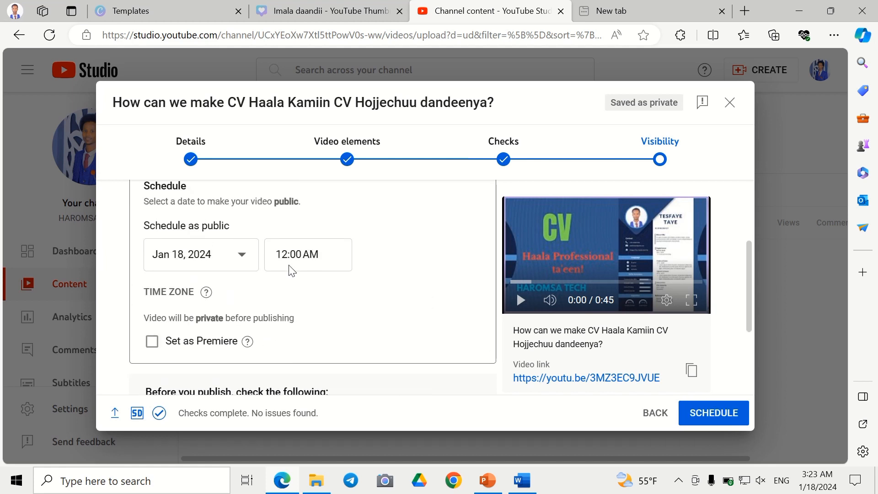
scroll(229, 270, up, 1)
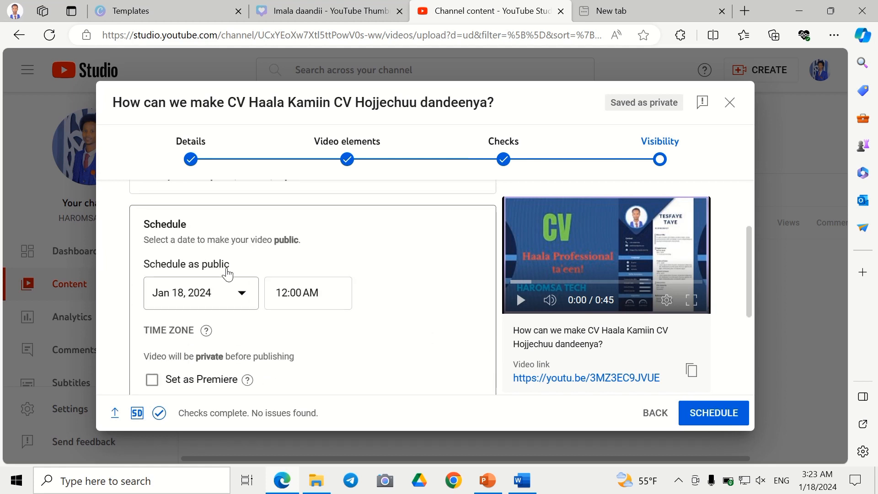
click(241, 302)
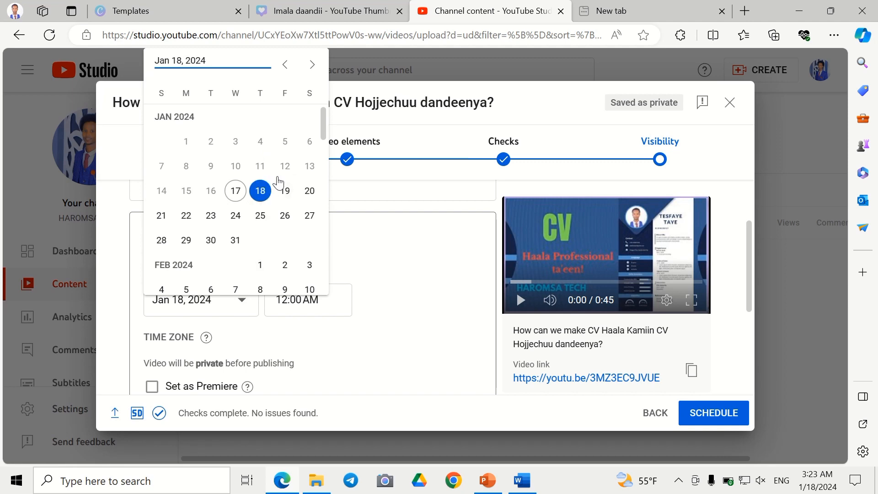
click(371, 270)
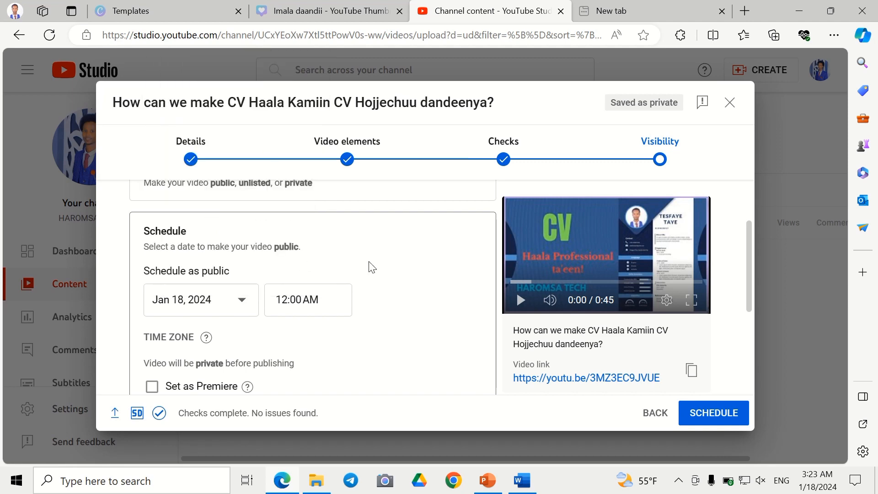
scroll(371, 269, down, 2)
scroll(372, 268, up, 2)
scroll(371, 268, up, 3)
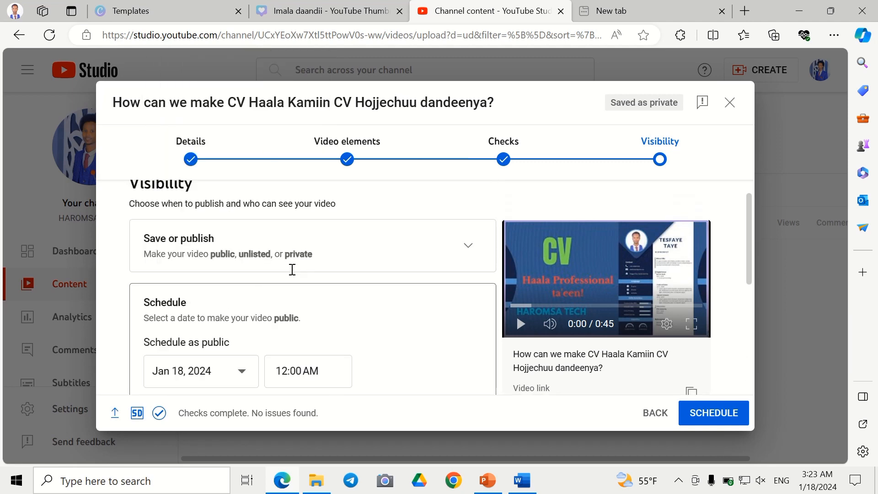
click(471, 258)
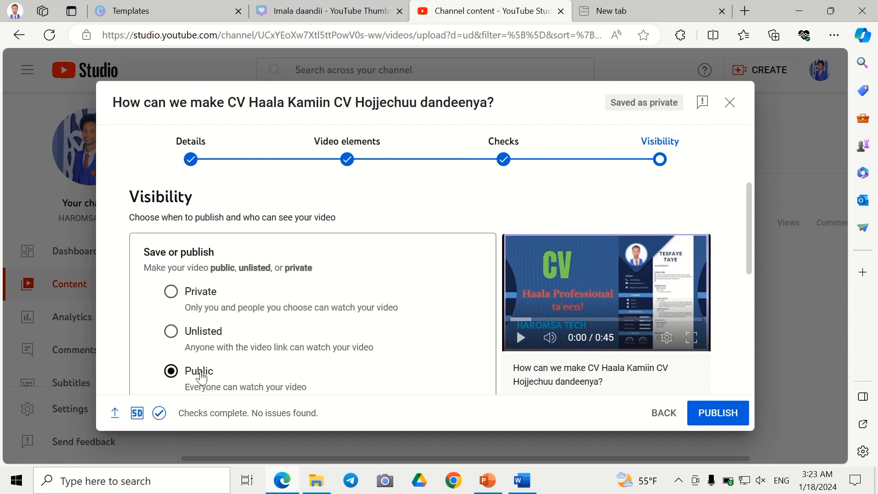
scroll(199, 379, down, 5)
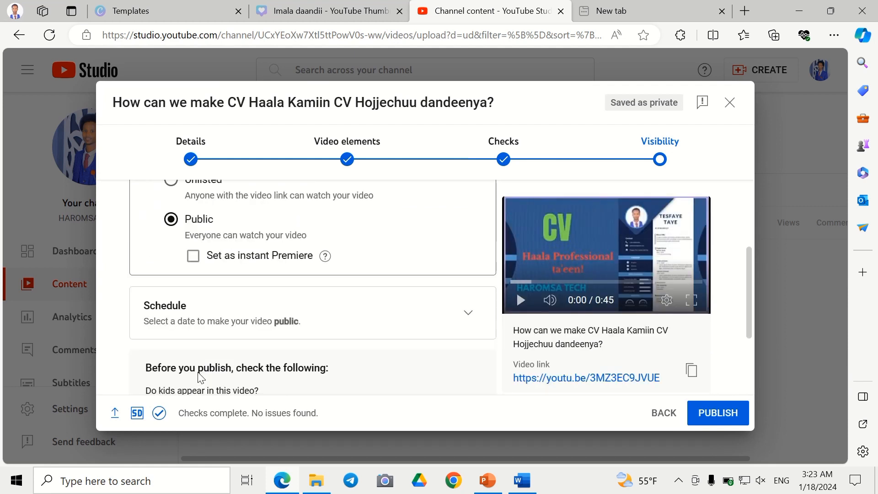